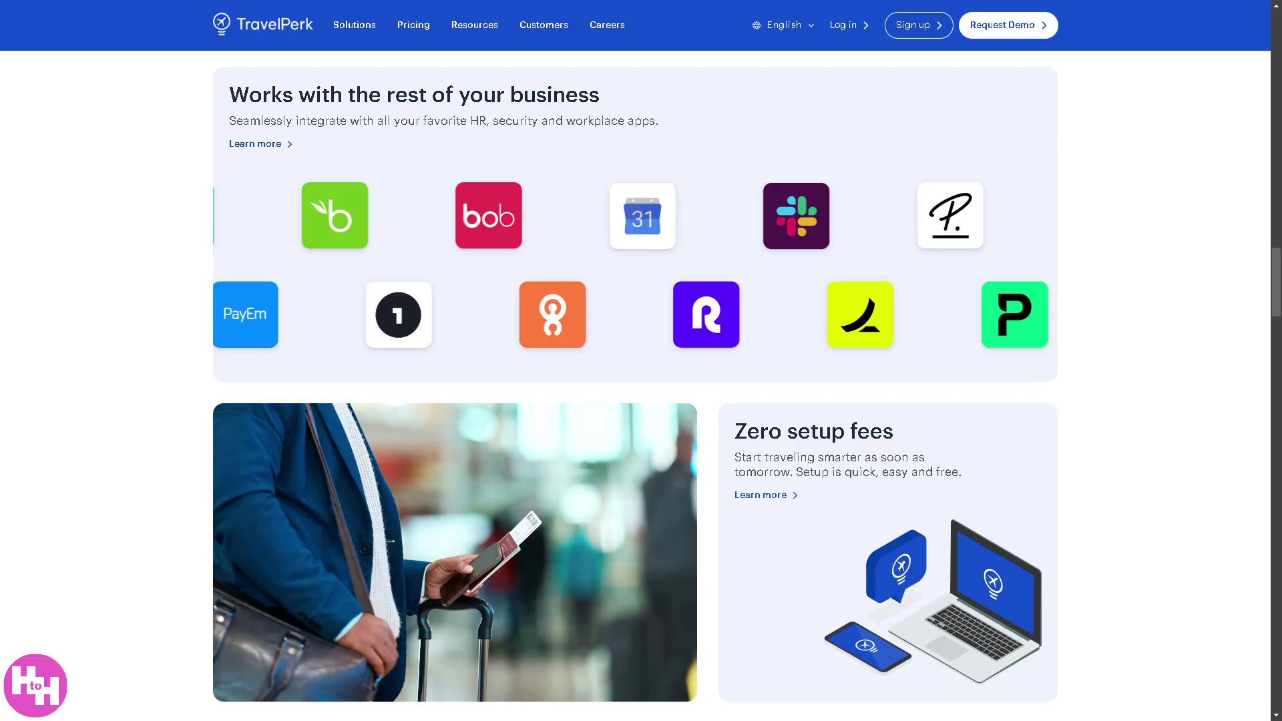
# - Return to the top of the TravelPerk homepage and exit full-screen view
pyautogui.press('Home')
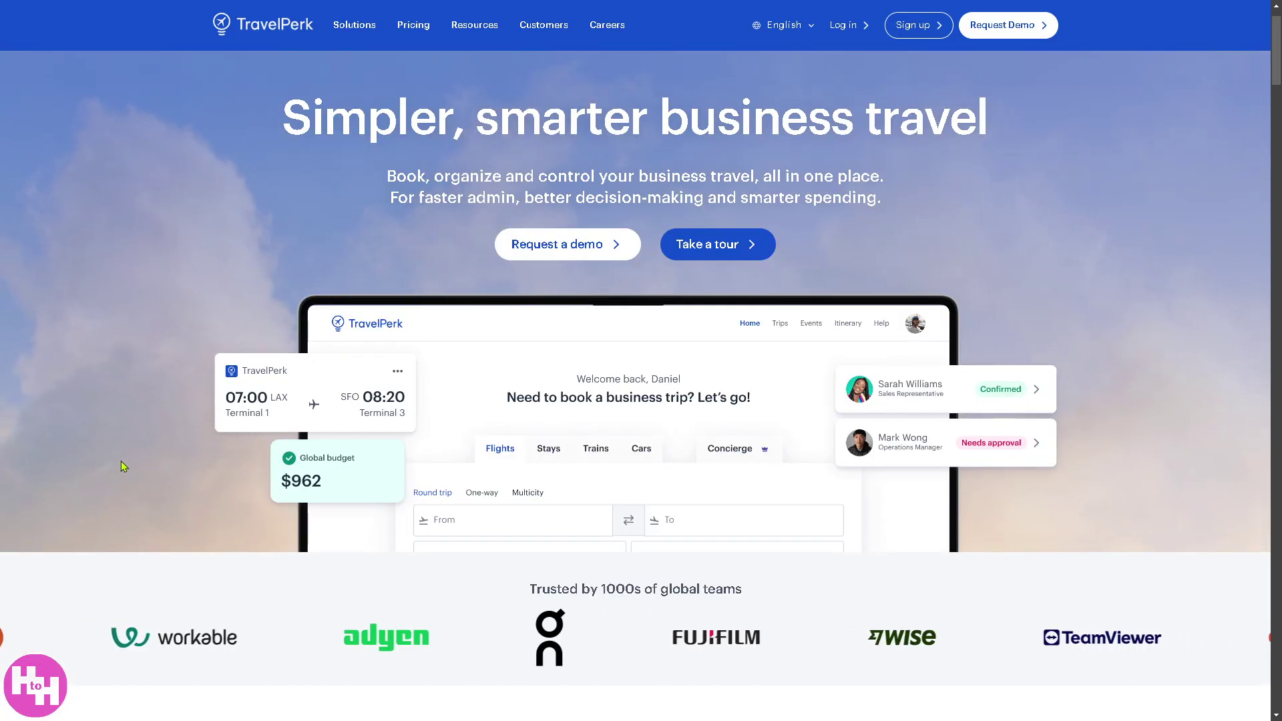
pyautogui.press('F11')
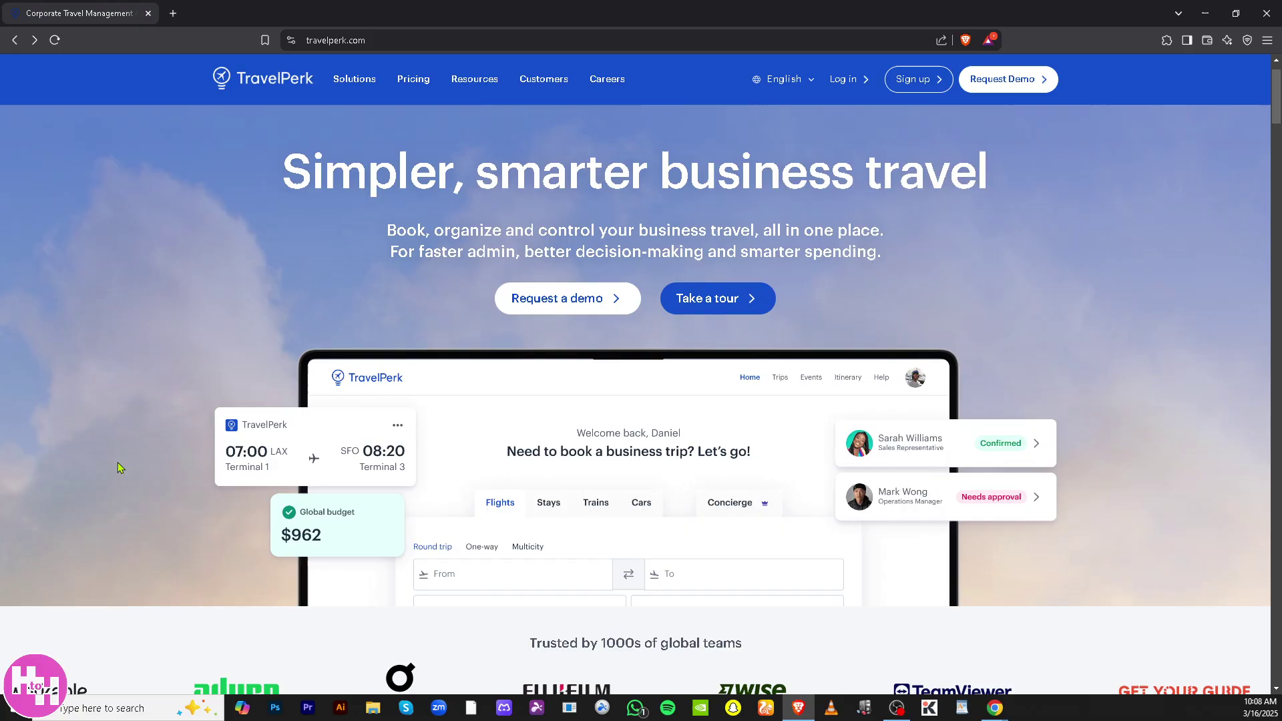
# - Switch the browser back to full-screen view
pyautogui.press('F11')
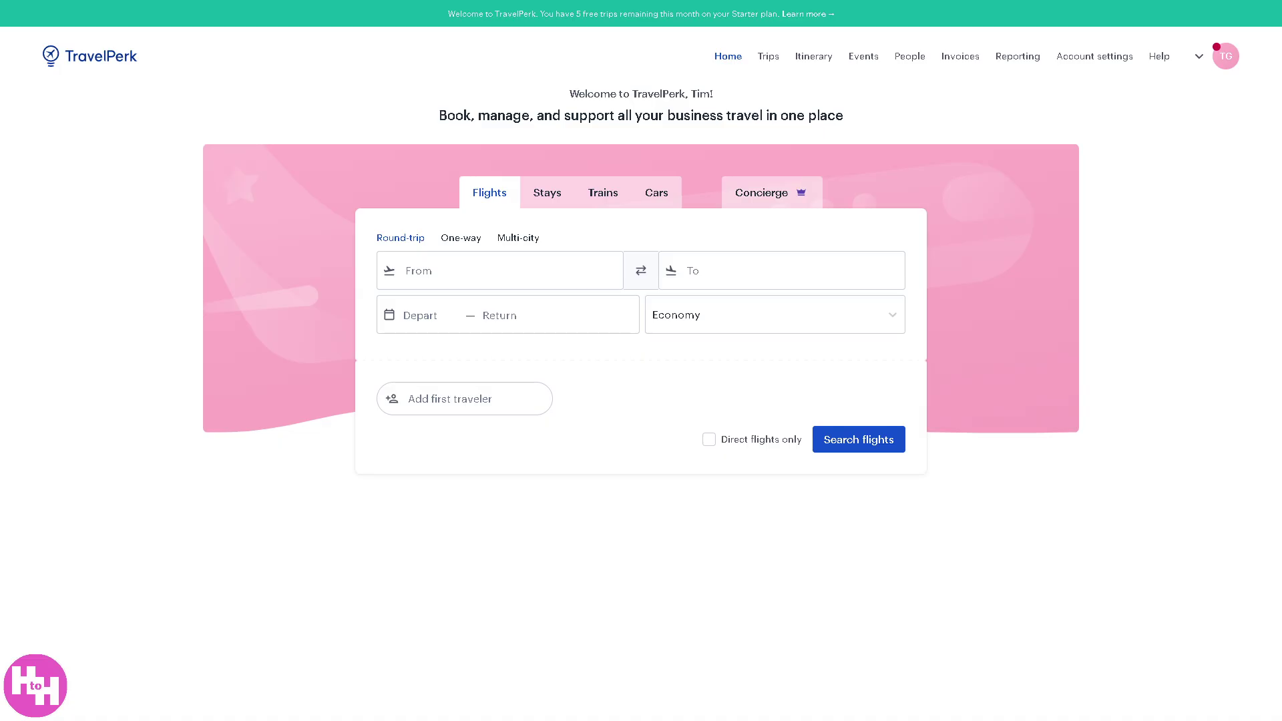
# - Go to the Trips list from the top navigation
pyautogui.click(770, 56)
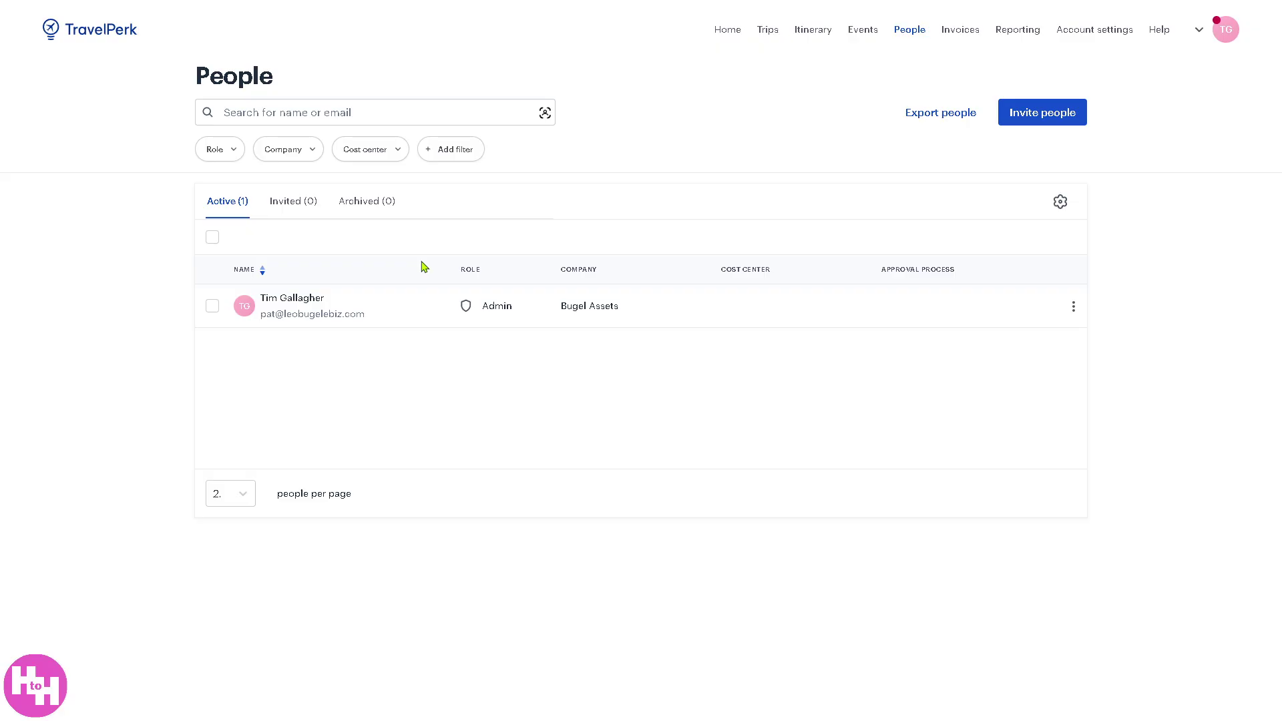
# - Bring up the company invoices page
pyautogui.click(963, 32)
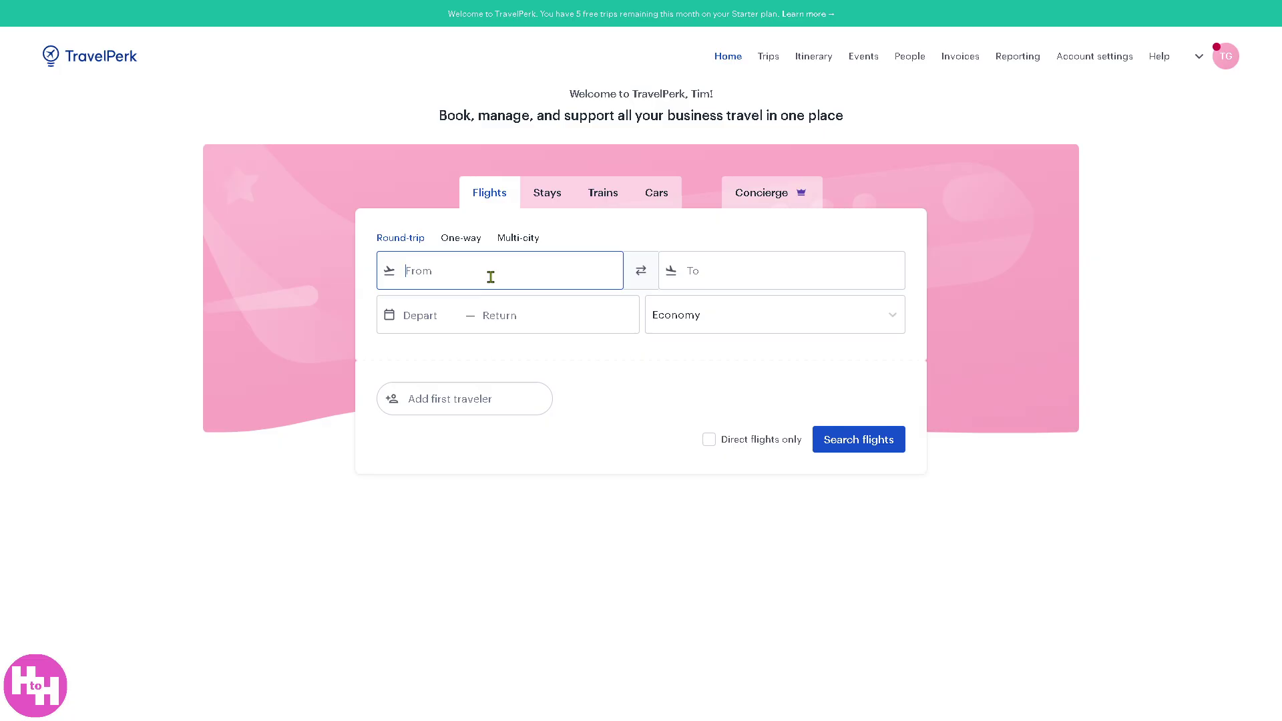
pyautogui.write('New Y')
pyautogui.write('ork')
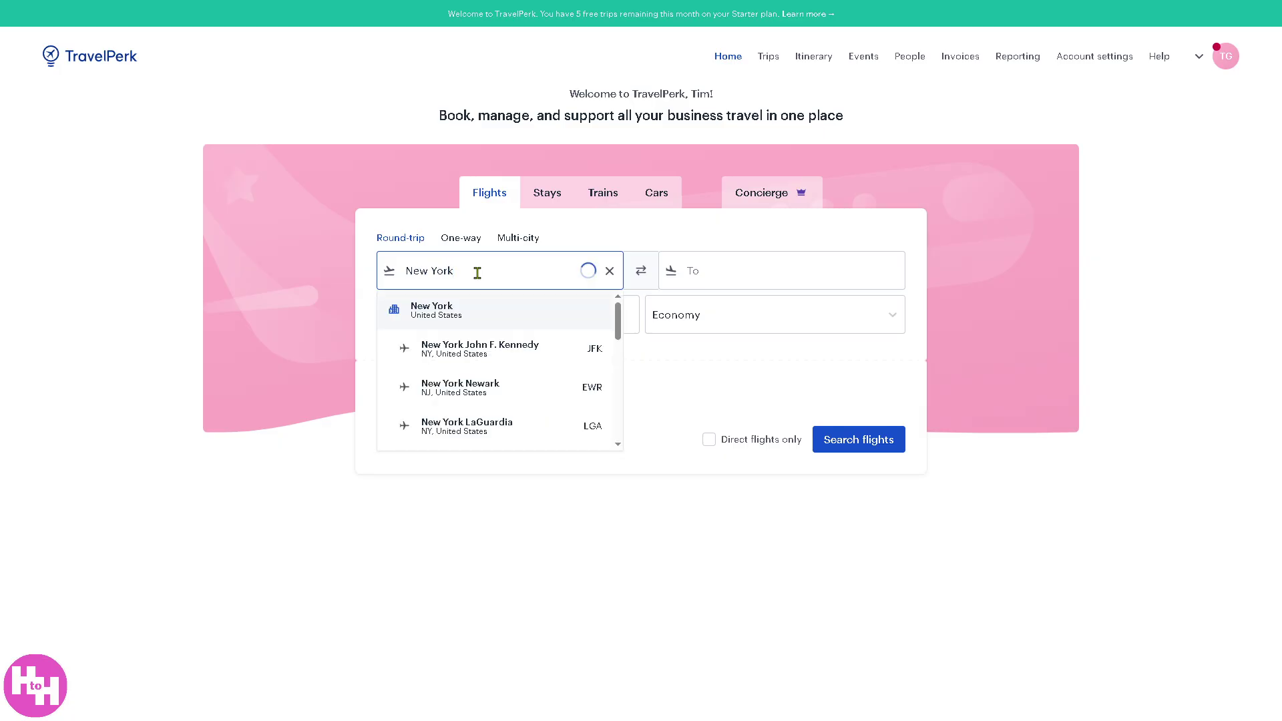
# - Set the flight from New York JFK to Los Angeles Intl, Mar 30–Apr 04
pyautogui.click(450, 358)
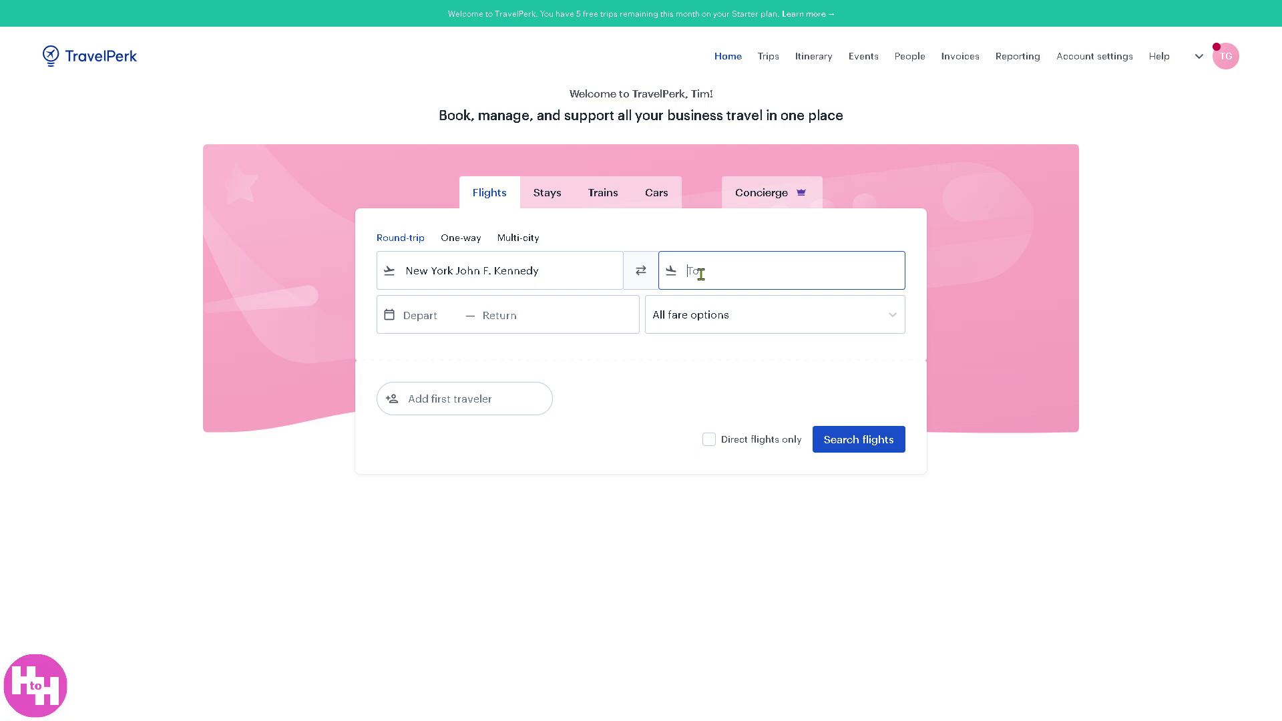
pyautogui.write('Los ')
pyautogui.write('Ange')
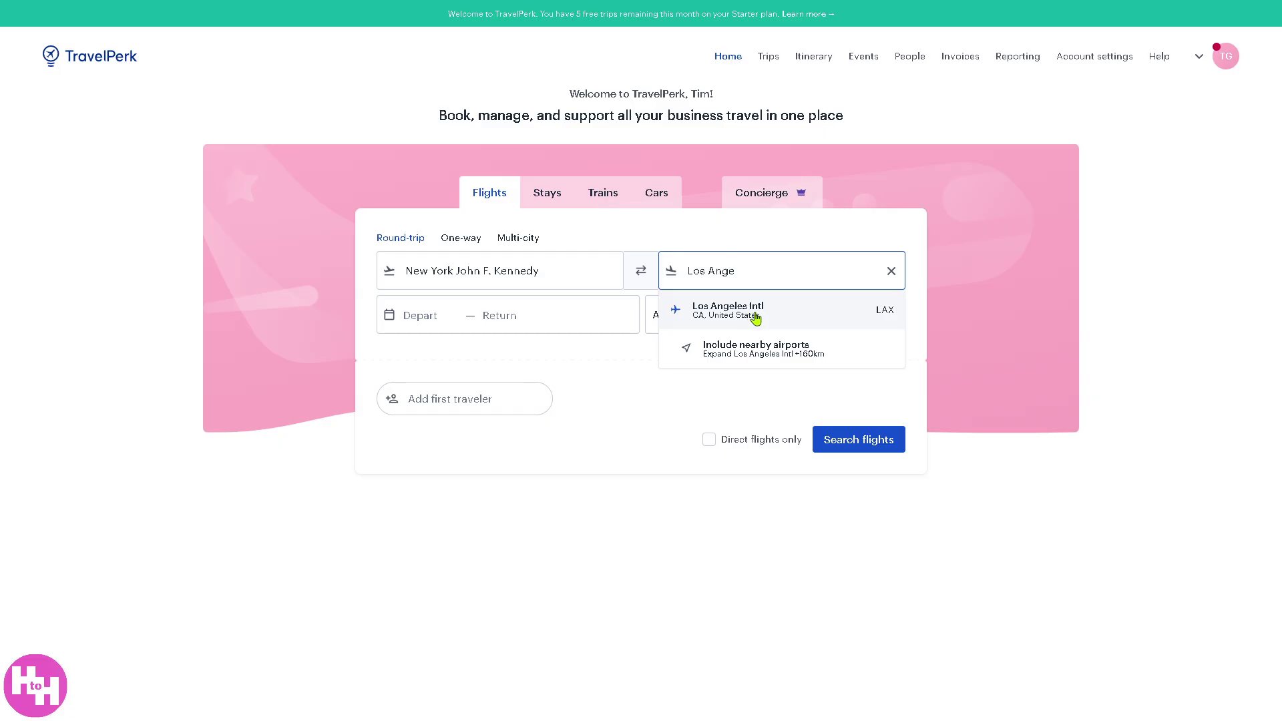
pyautogui.click(756, 318)
pyautogui.click(528, 329)
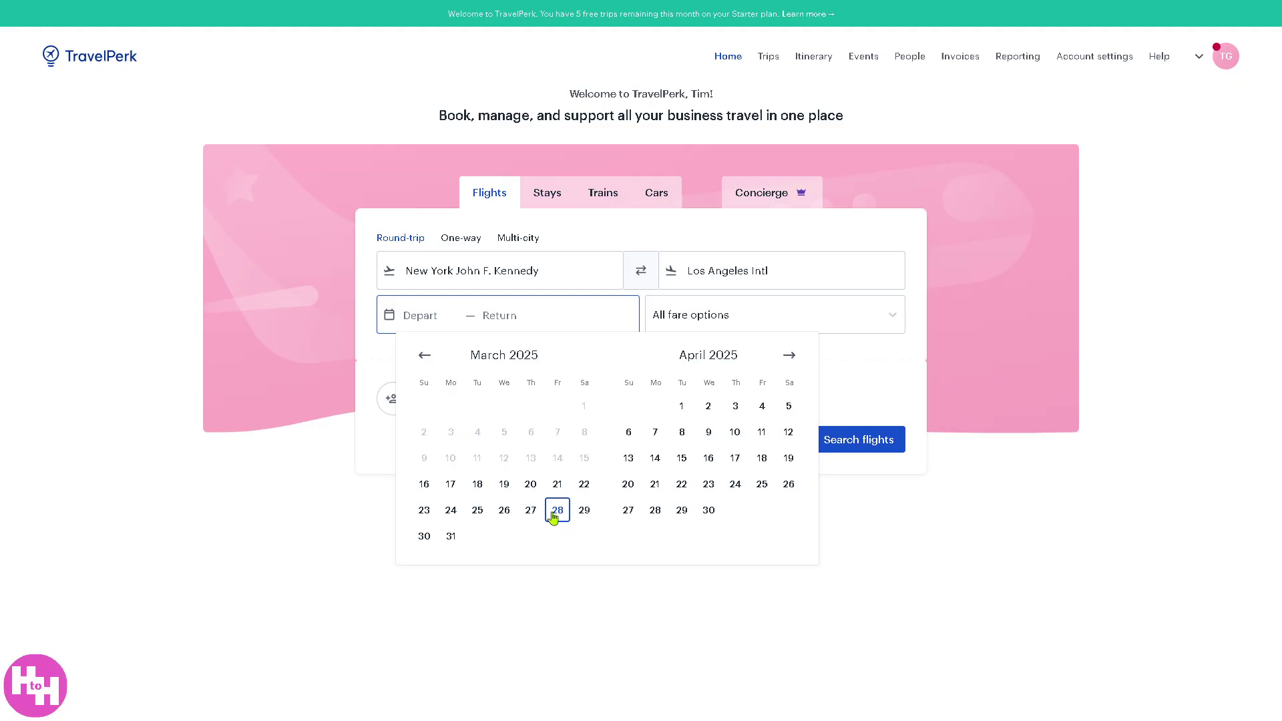
pyautogui.click(424, 539)
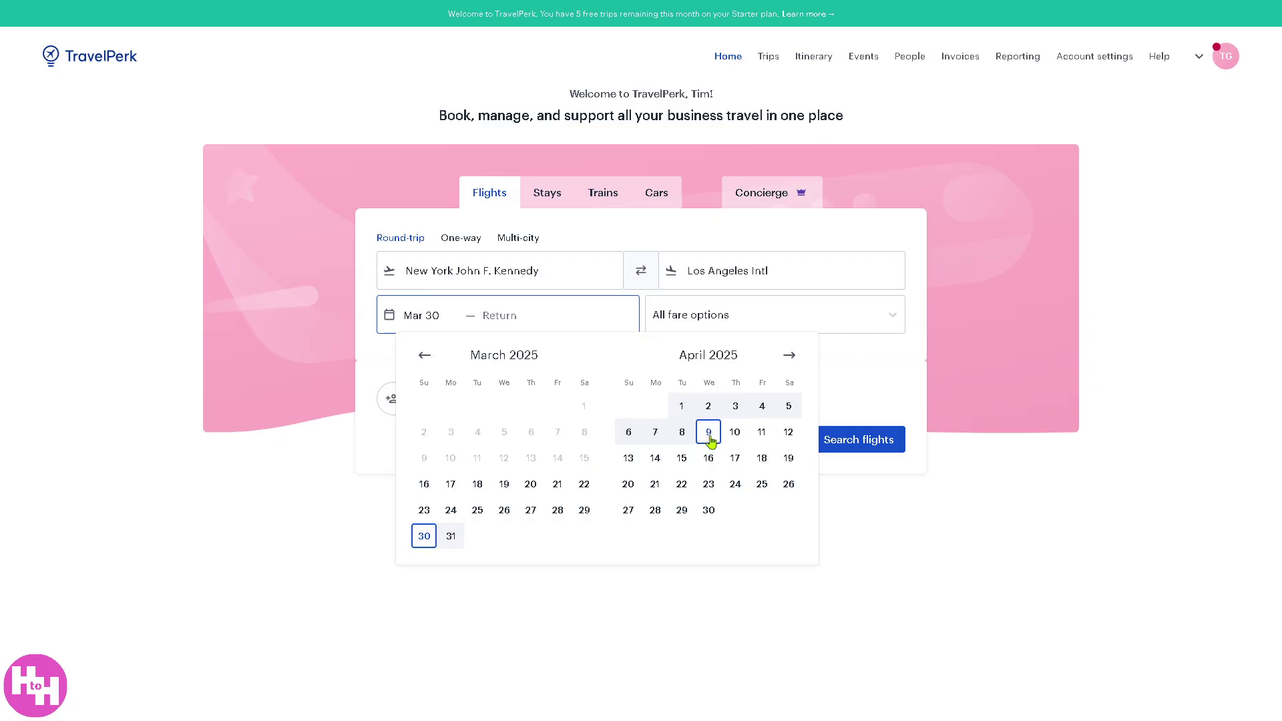
pyautogui.click(762, 408)
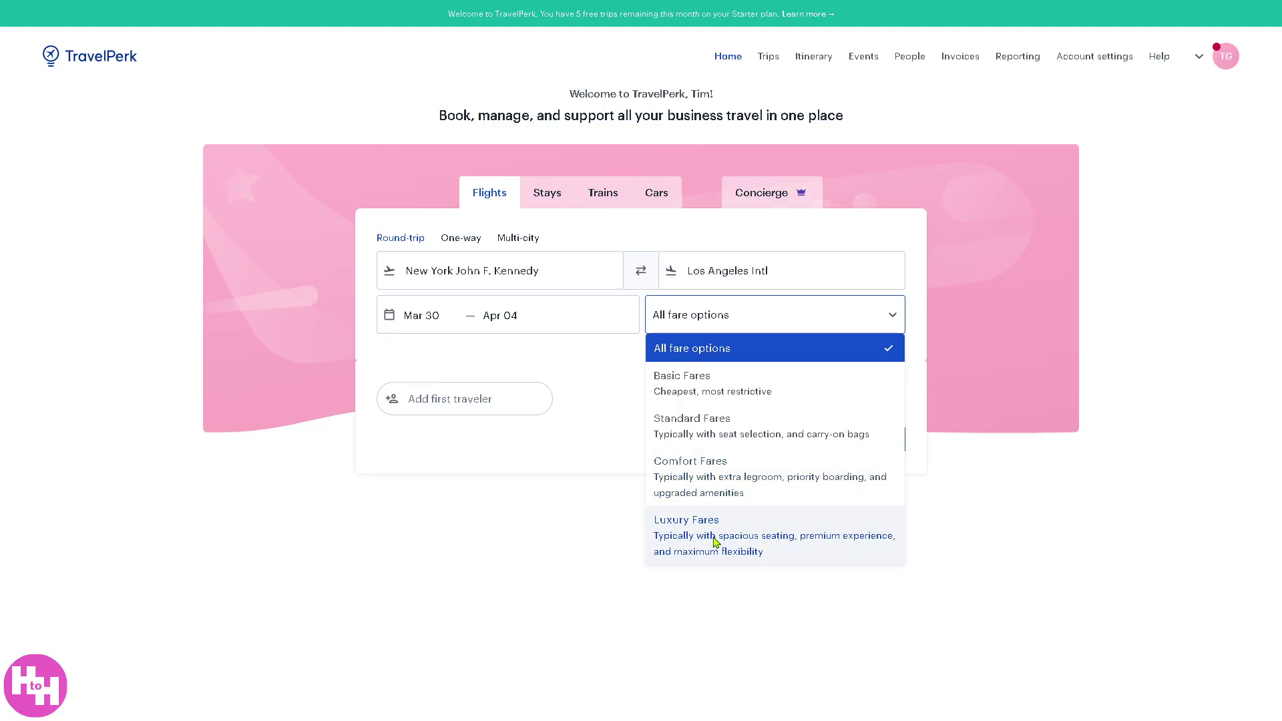
# - Choose Standard Fares and bring up the suggested travelers list
pyautogui.click(699, 385)
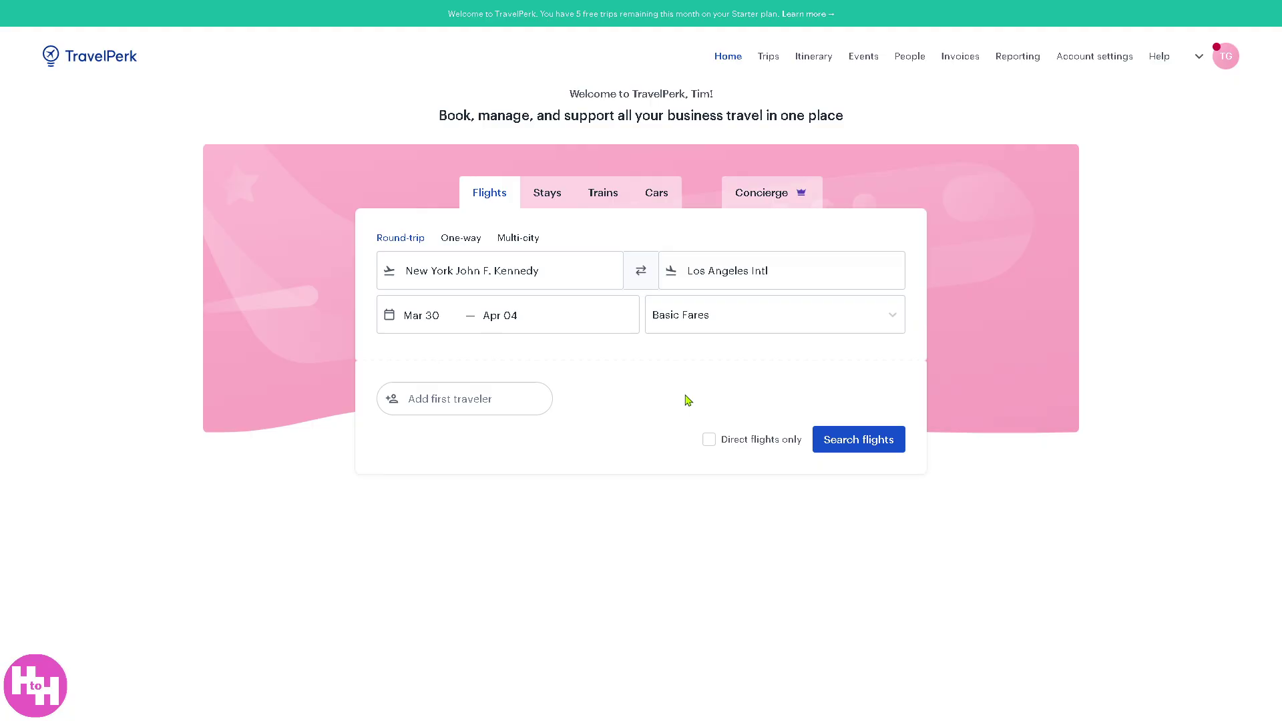
pyautogui.click(868, 445)
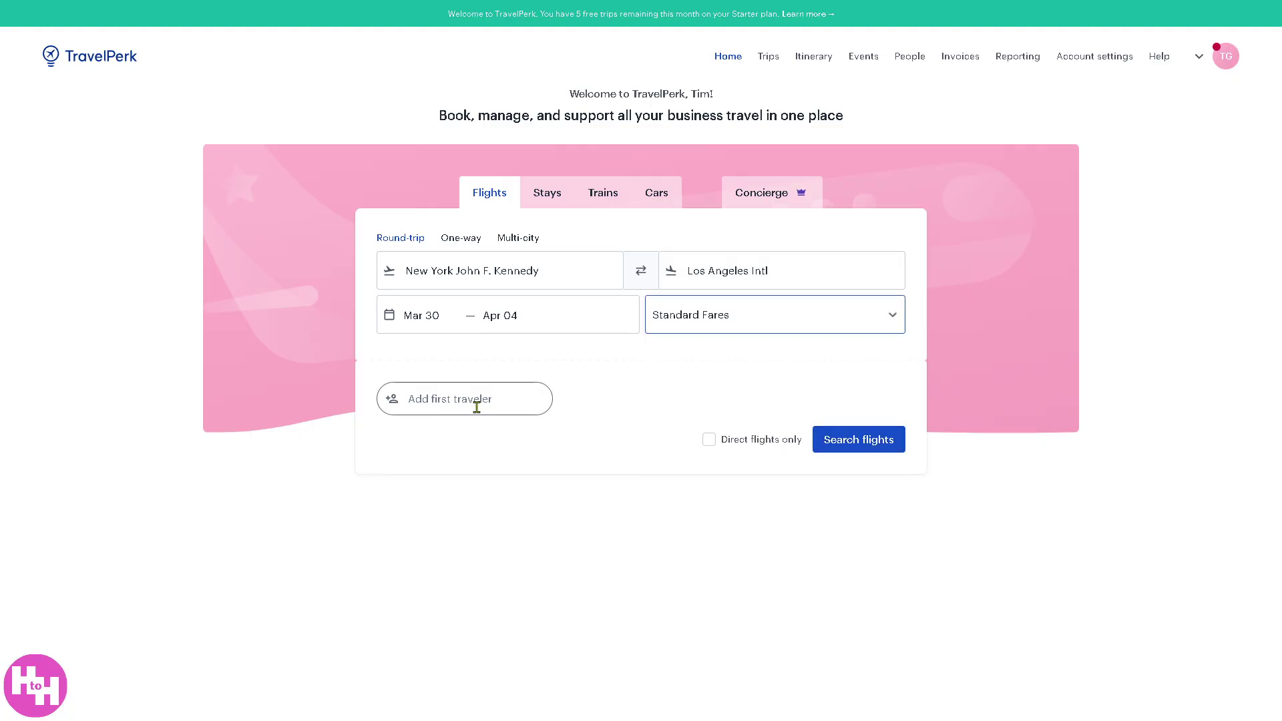
pyautogui.click(658, 367)
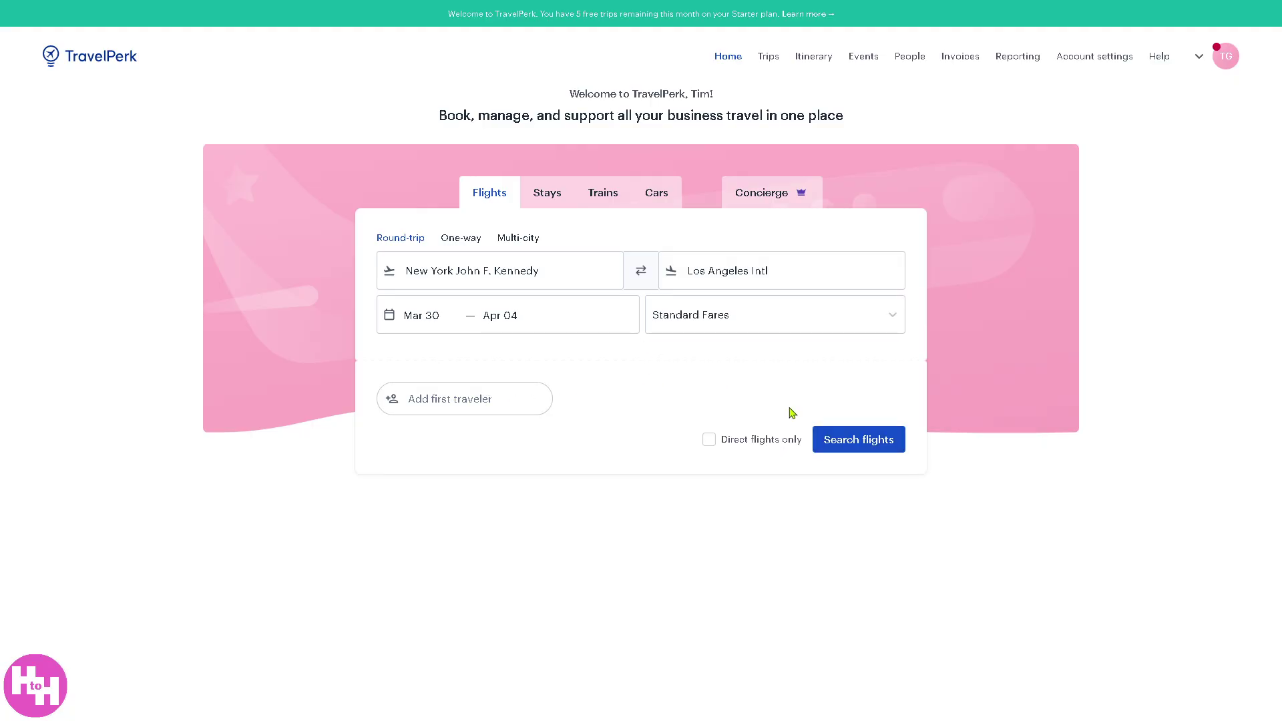
pyautogui.click(852, 444)
pyautogui.click(485, 399)
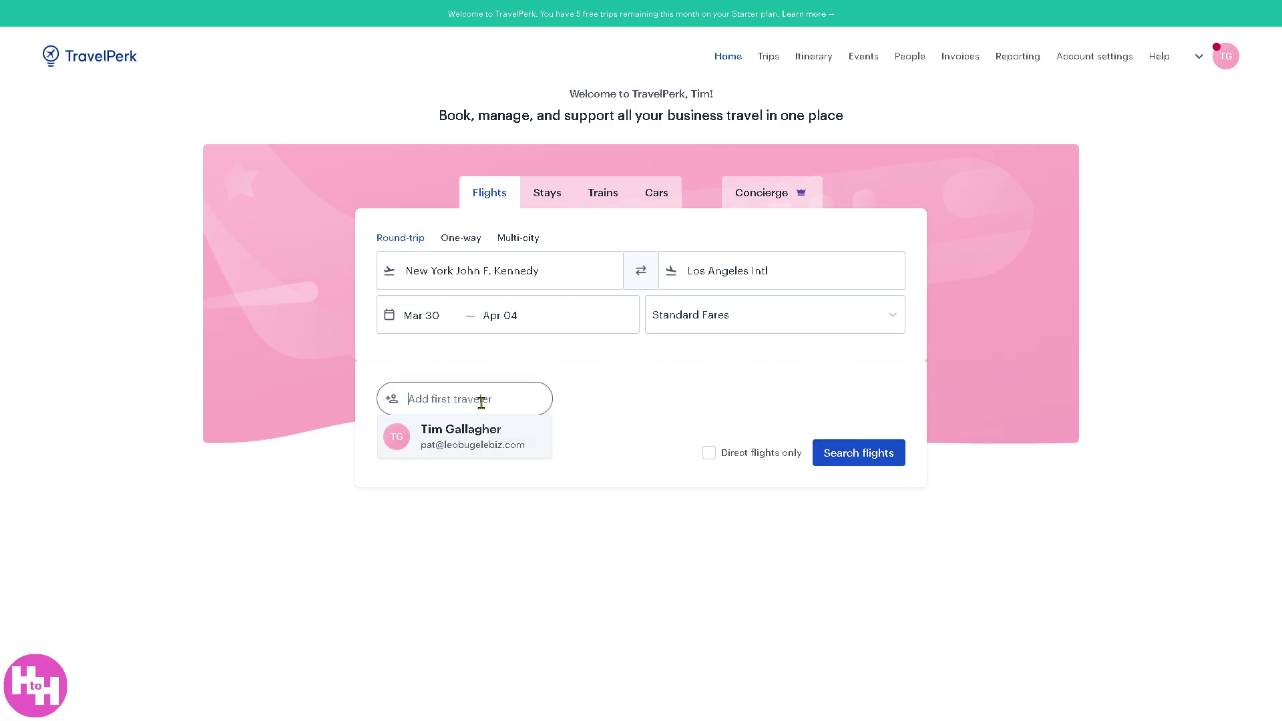
# - Add the suggested traveler and expand the $369 fare for the 06:00 Delta flight
pyautogui.click(487, 437)
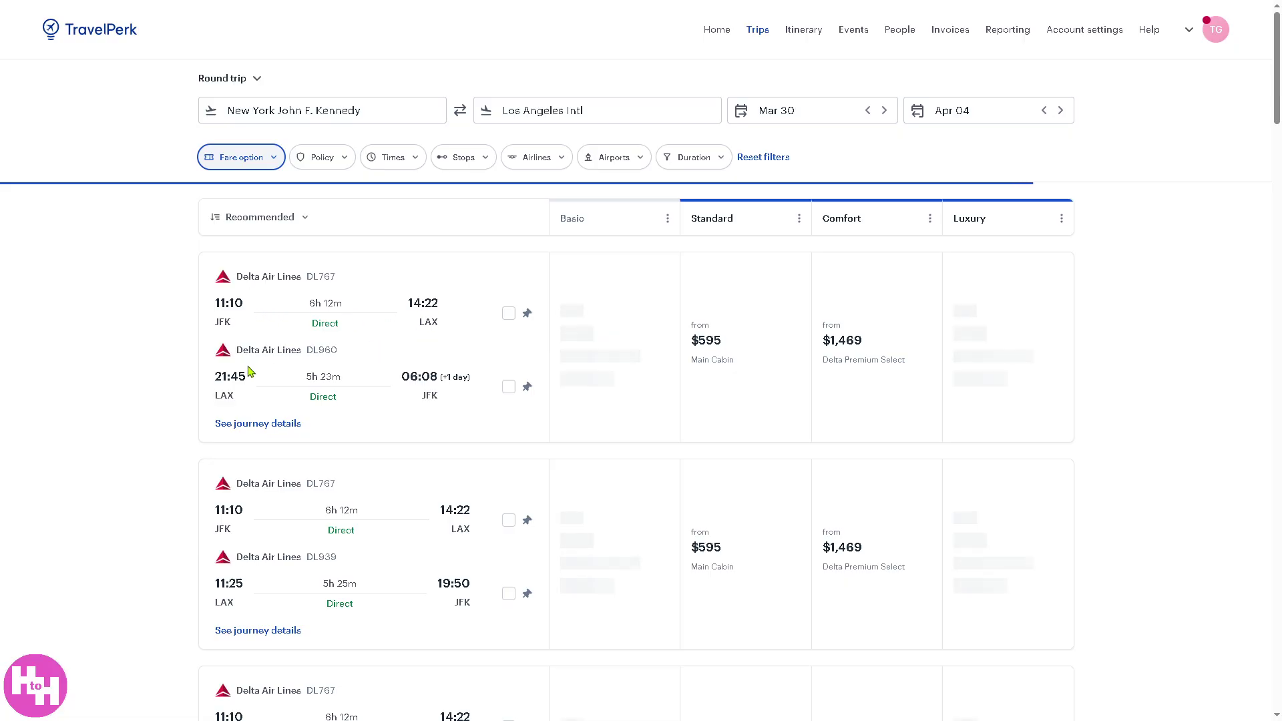
pyautogui.scroll(-5, 271, 375)
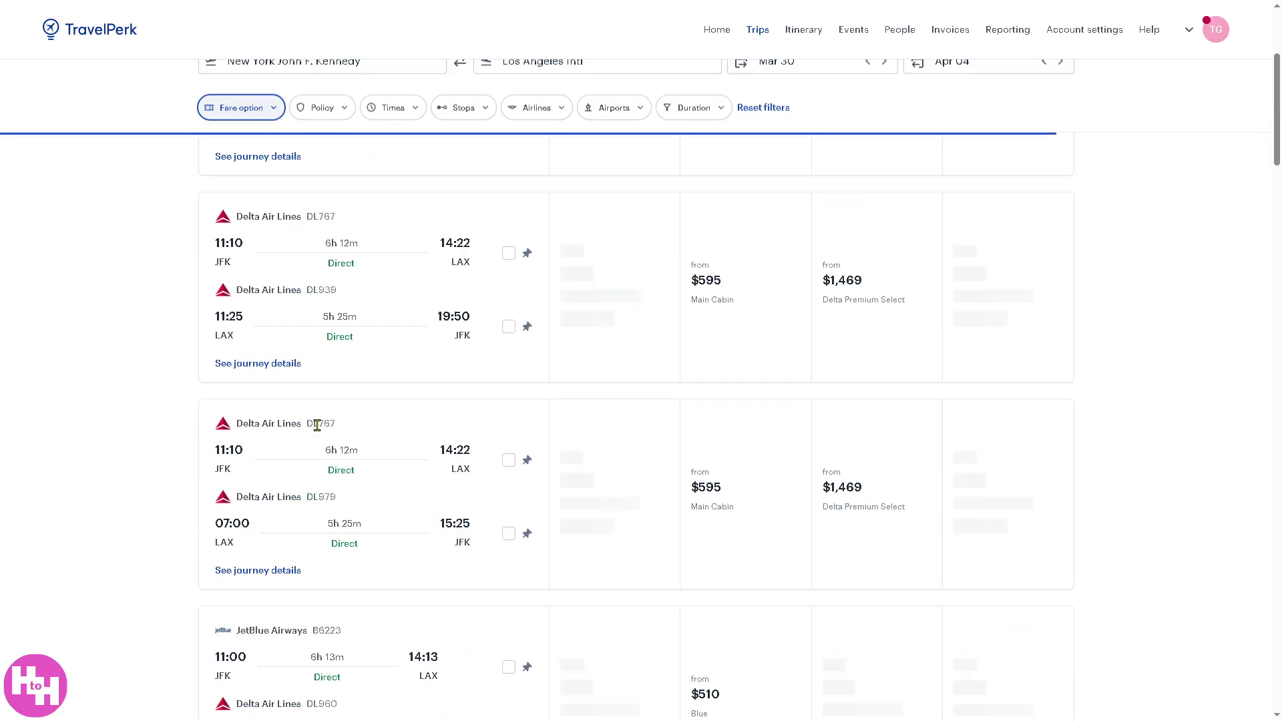
pyautogui.scroll(-1, 318, 425)
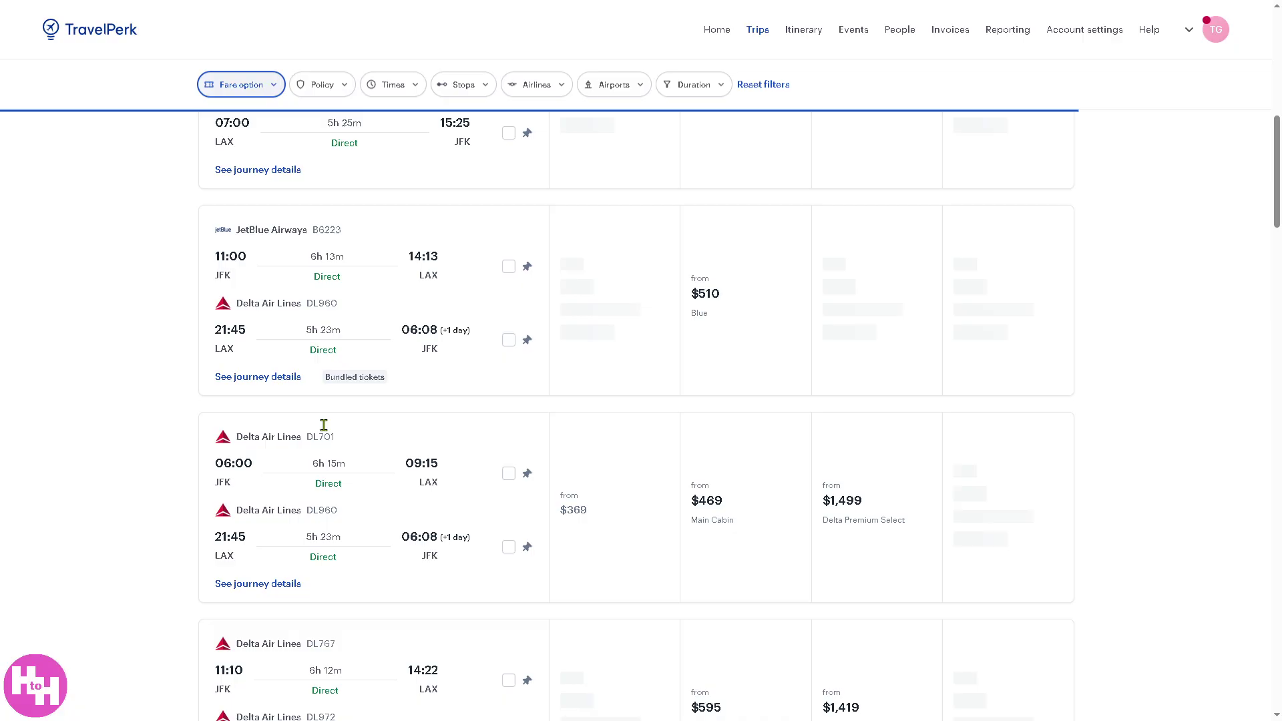
pyautogui.scroll(-3, 323, 425)
pyautogui.scroll(-2, 323, 429)
pyautogui.scroll(-1, 322, 434)
pyautogui.scroll(-1, 322, 434)
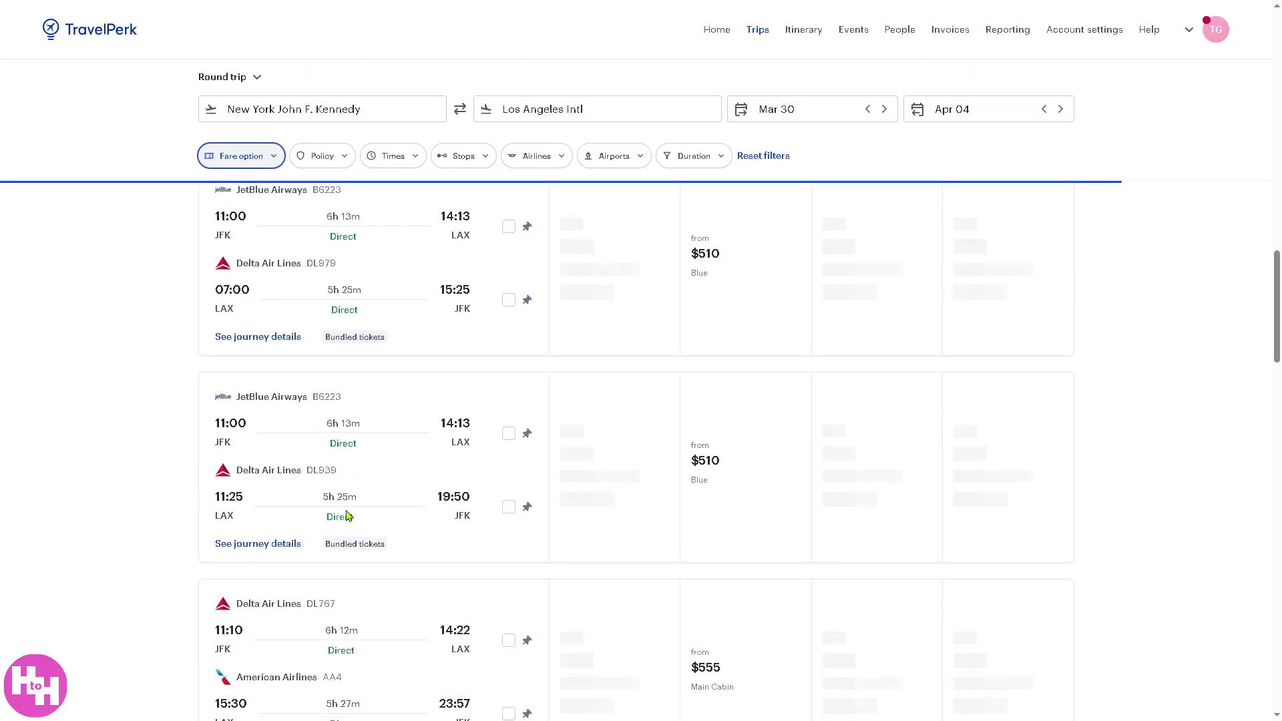
pyautogui.scroll(-1, 266, 682)
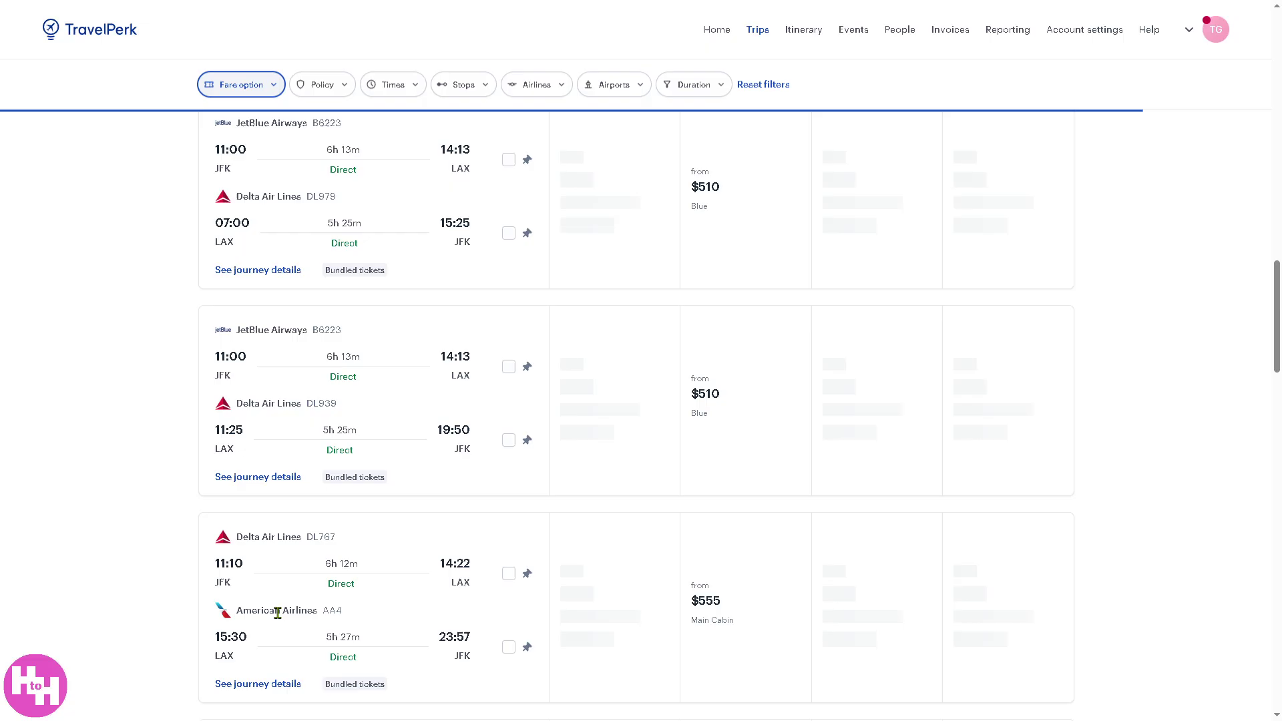
pyautogui.scroll(1, 573, 501)
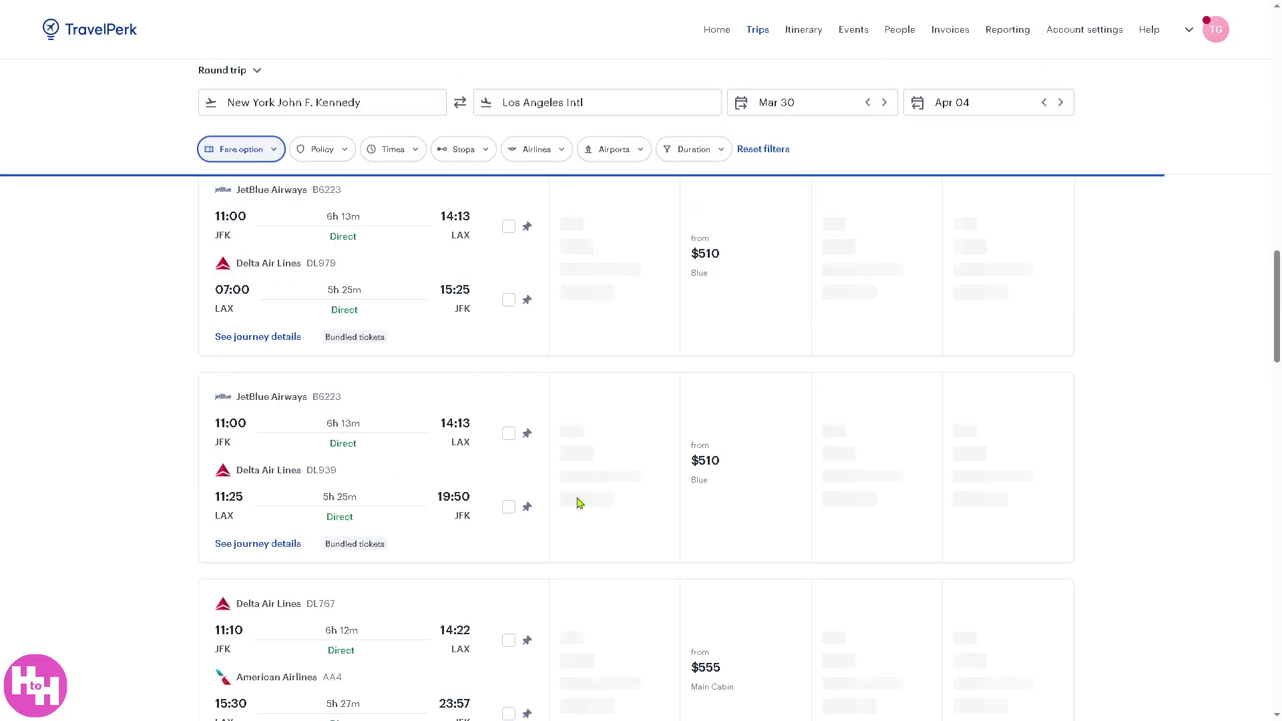
pyautogui.scroll(1, 573, 501)
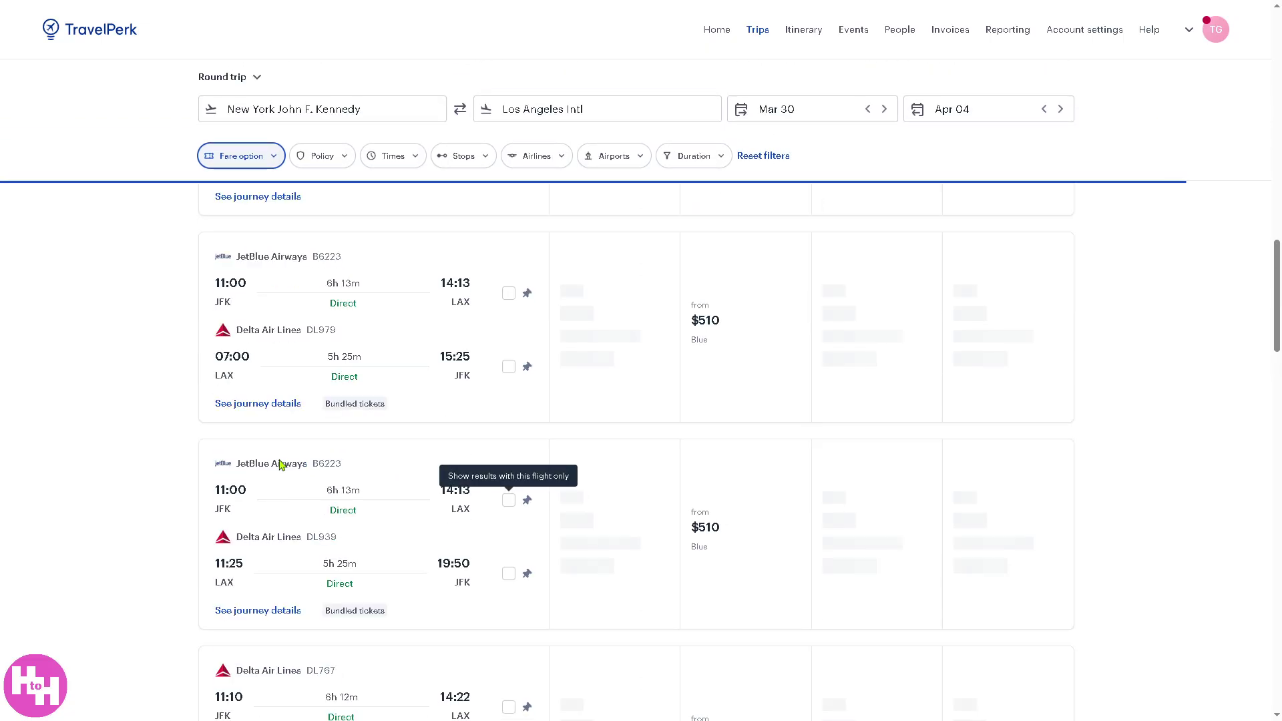
pyautogui.scroll(3, 412, 387)
pyautogui.scroll(1, 715, 404)
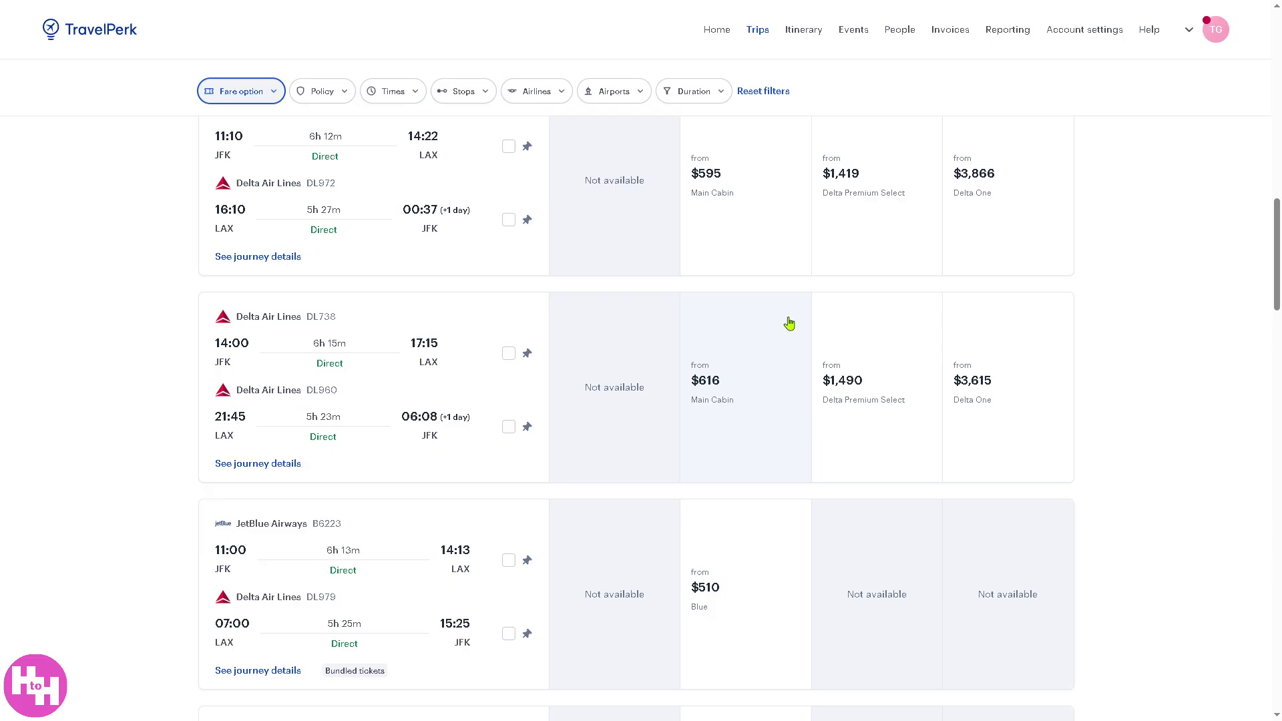
pyautogui.scroll(3, 788, 323)
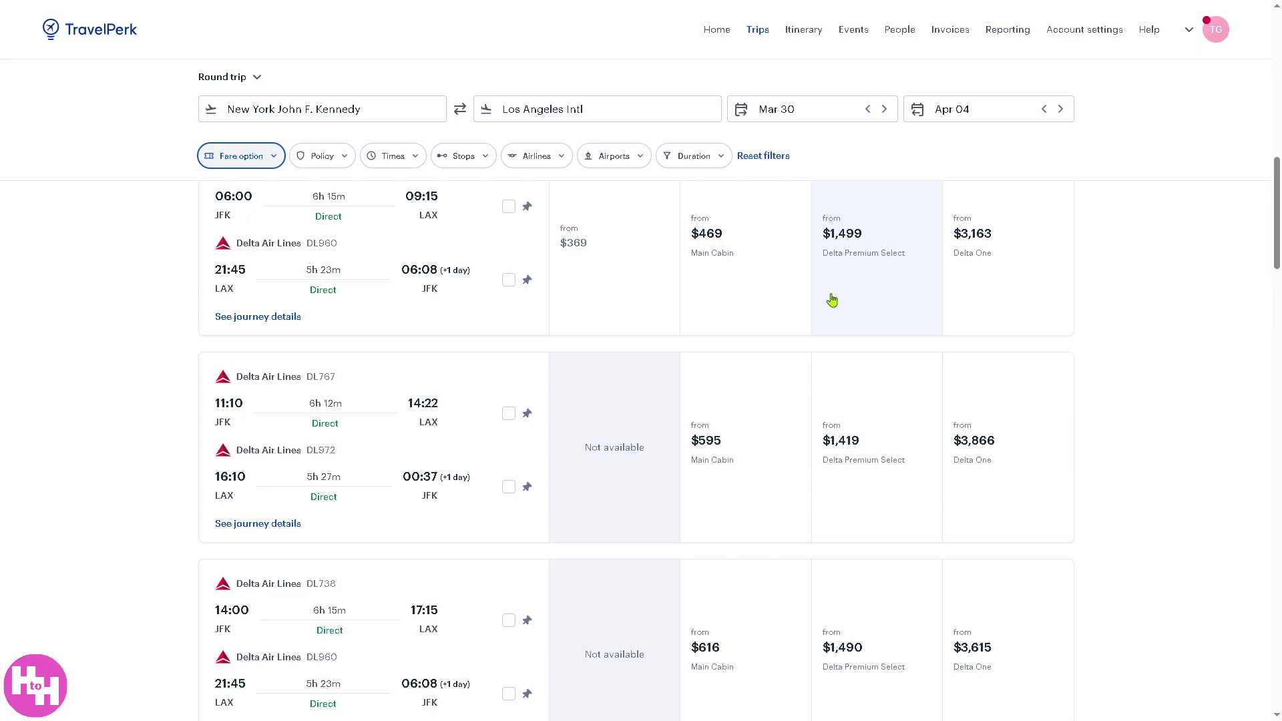
pyautogui.scroll(1, 619, 412)
pyautogui.scroll(1, 611, 401)
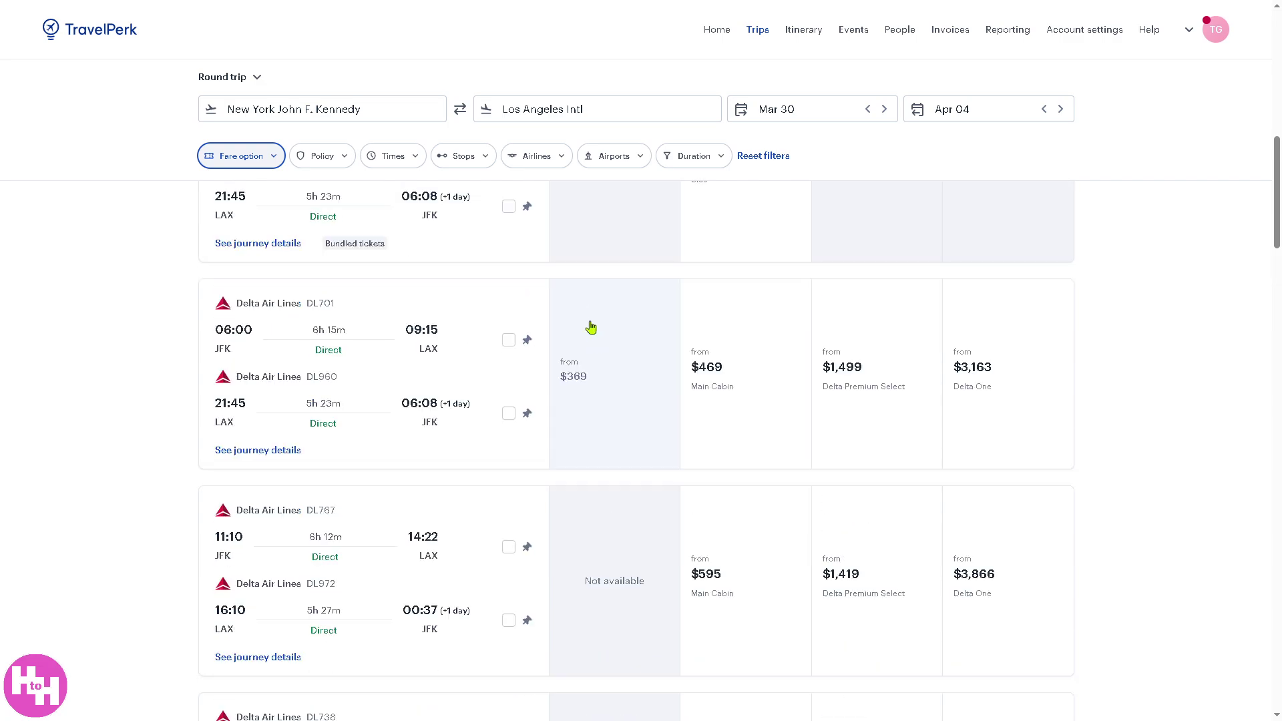
pyautogui.scroll(1, 597, 341)
pyautogui.scroll(2, 592, 331)
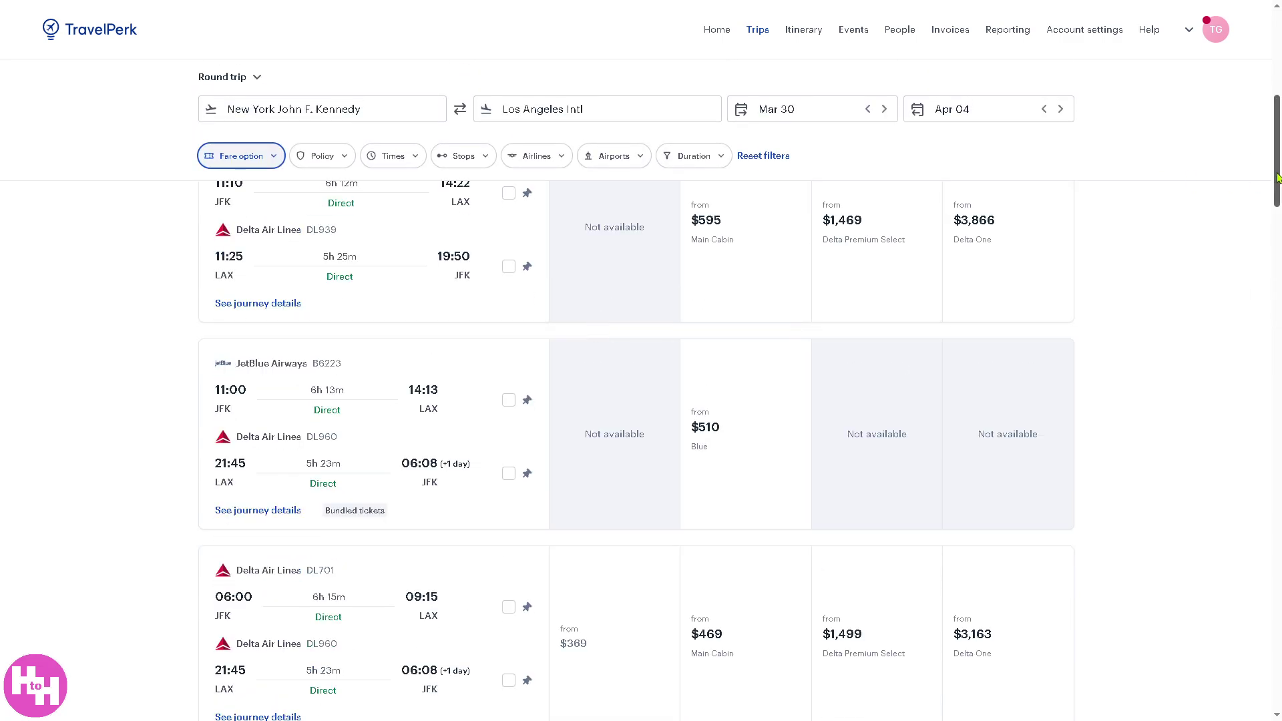
pyautogui.moveTo(1275, 185)
pyautogui.mouseDown()
pyautogui.moveTo(1279, 97)
pyautogui.moveTo(1279, 287)
pyautogui.moveTo(1238, 292)
pyautogui.moveTo(1245, 379)
pyautogui.moveTo(1277, 87)
pyautogui.moveTo(1279, 243)
pyautogui.mouseUp()
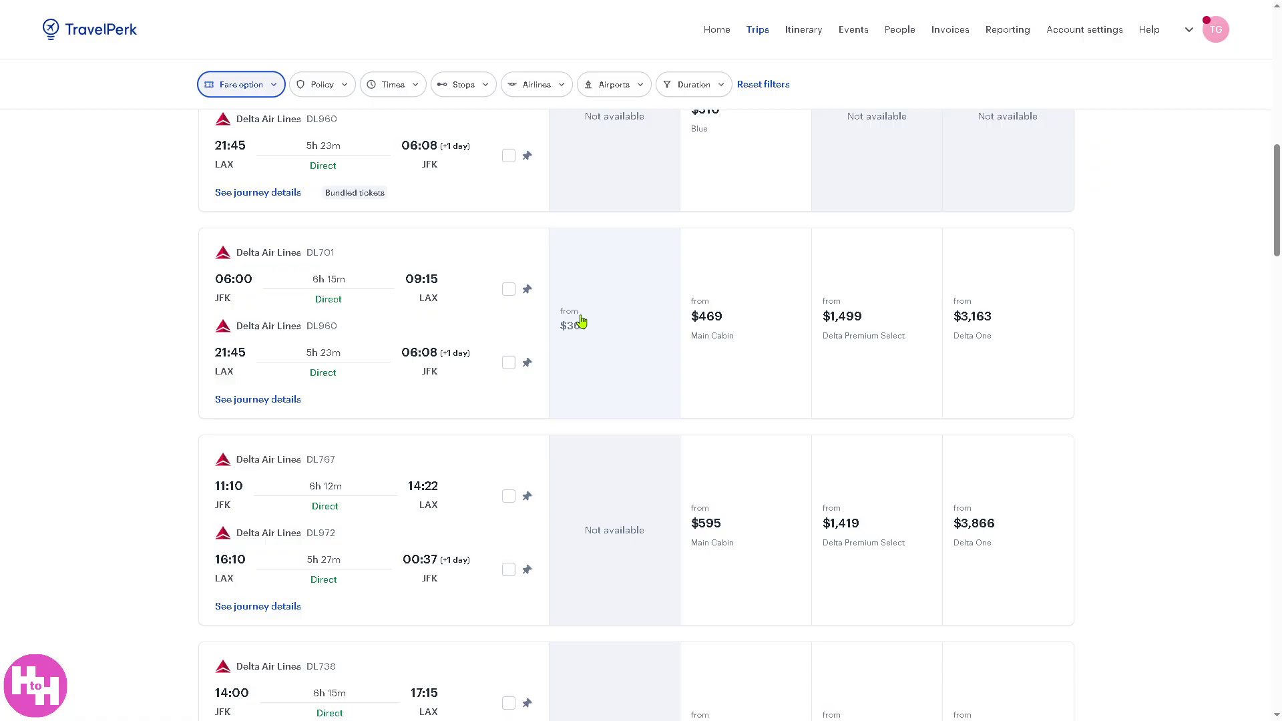
pyautogui.click(507, 299)
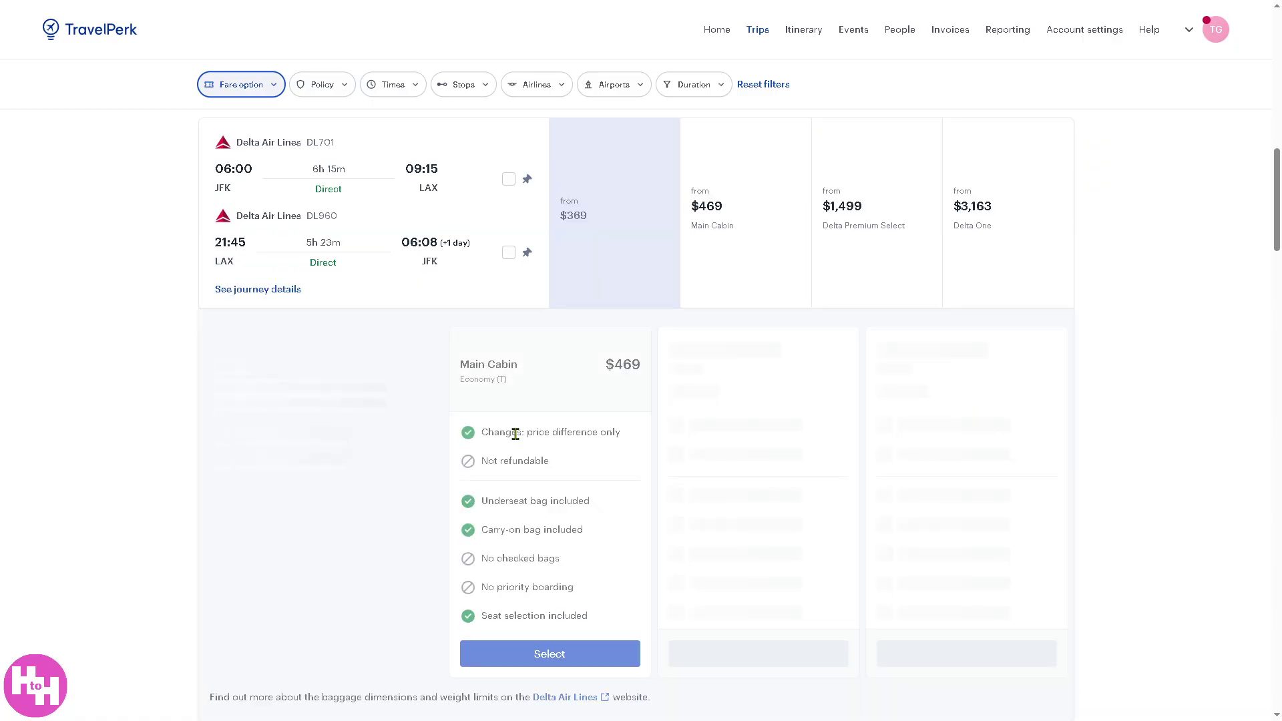
pyautogui.scroll(-1, 367, 438)
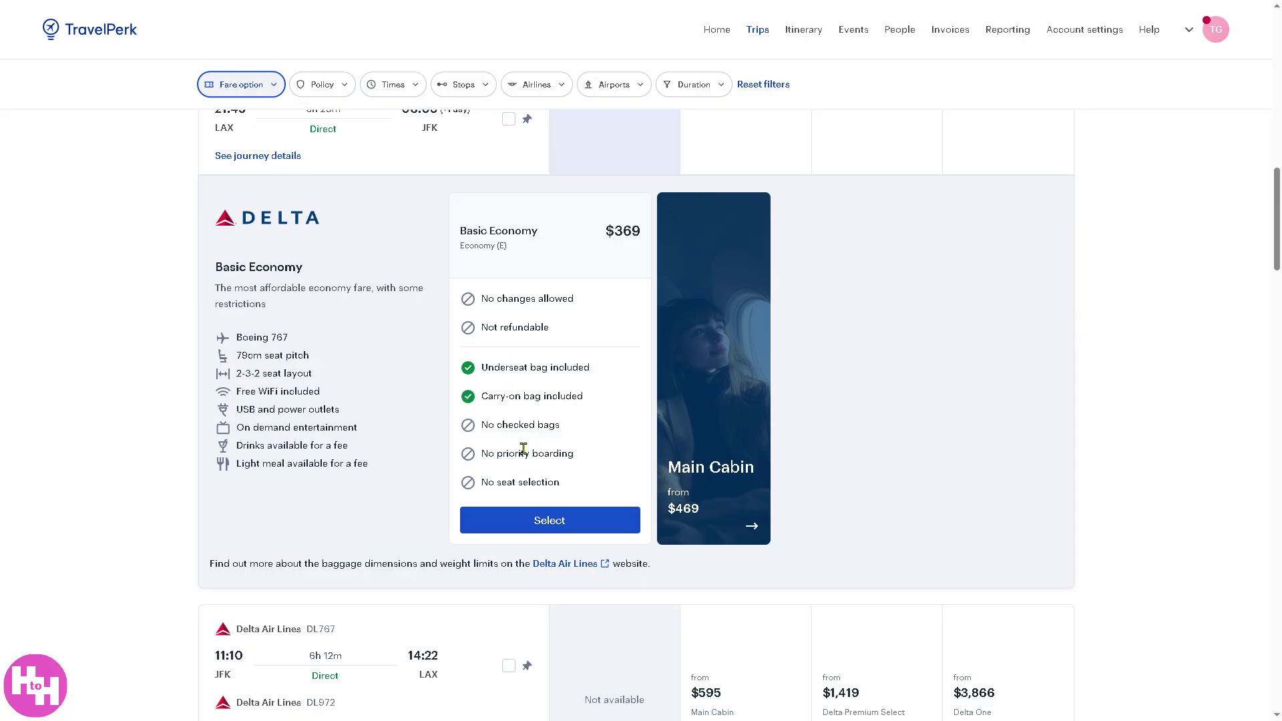
# - Select the $369 Delta Basic Economy fare
pyautogui.click(511, 525)
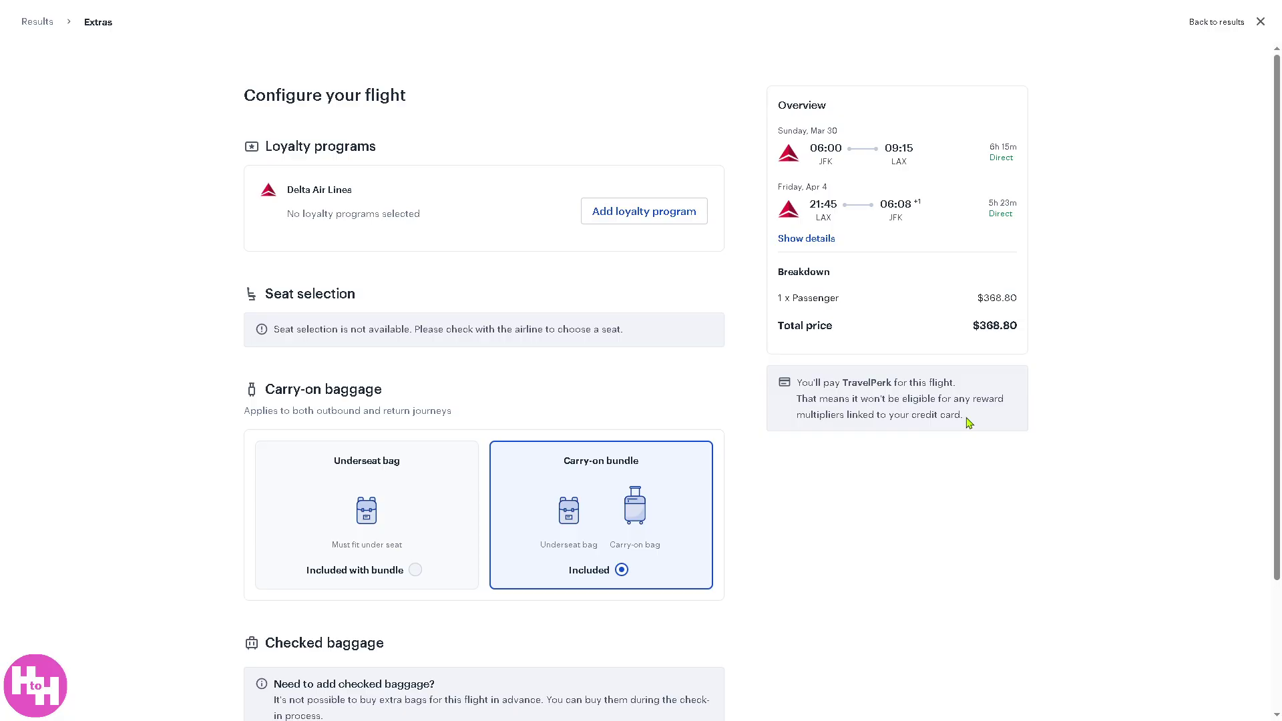
pyautogui.scroll(-2, 969, 423)
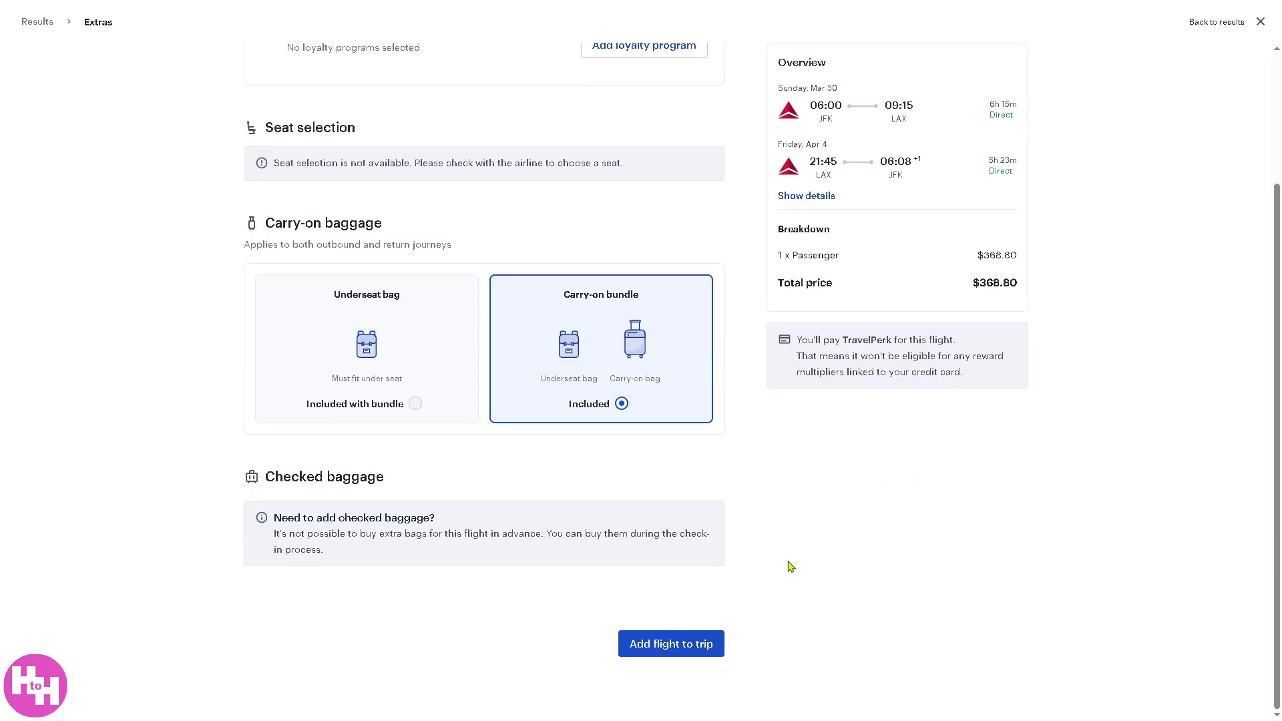
pyautogui.scroll(2, 807, 593)
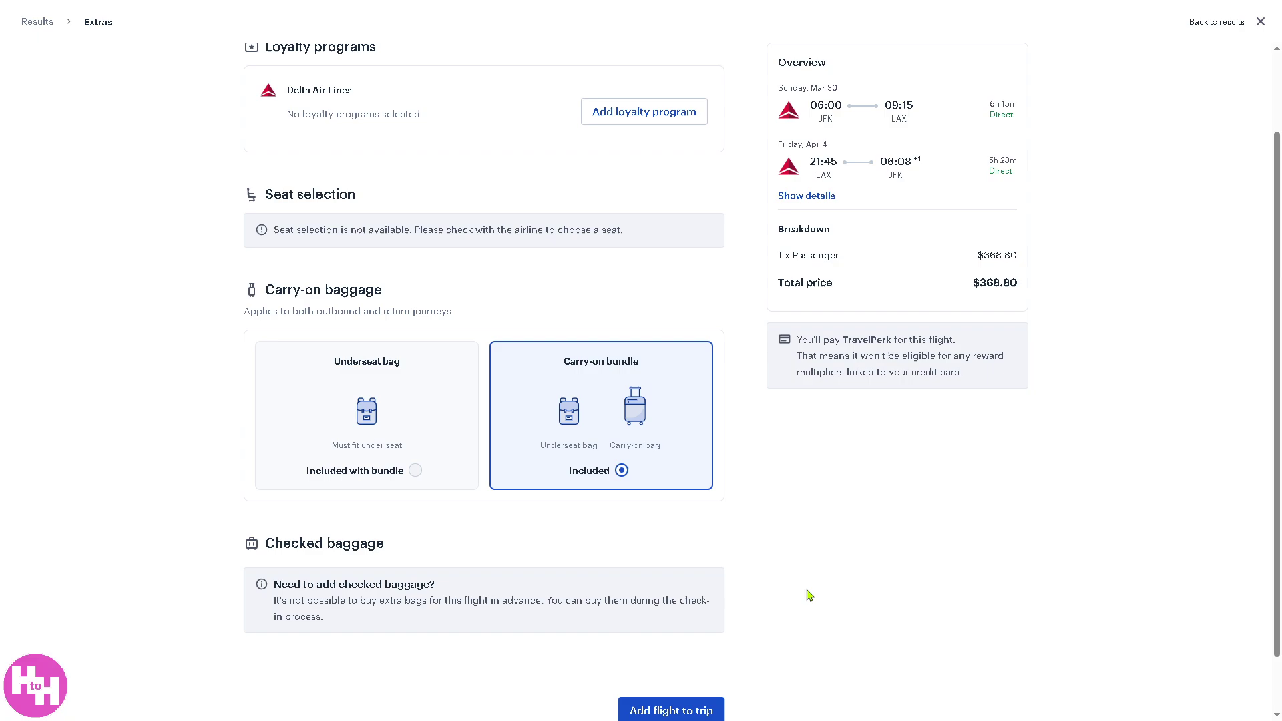
pyautogui.scroll(-1, 848, 491)
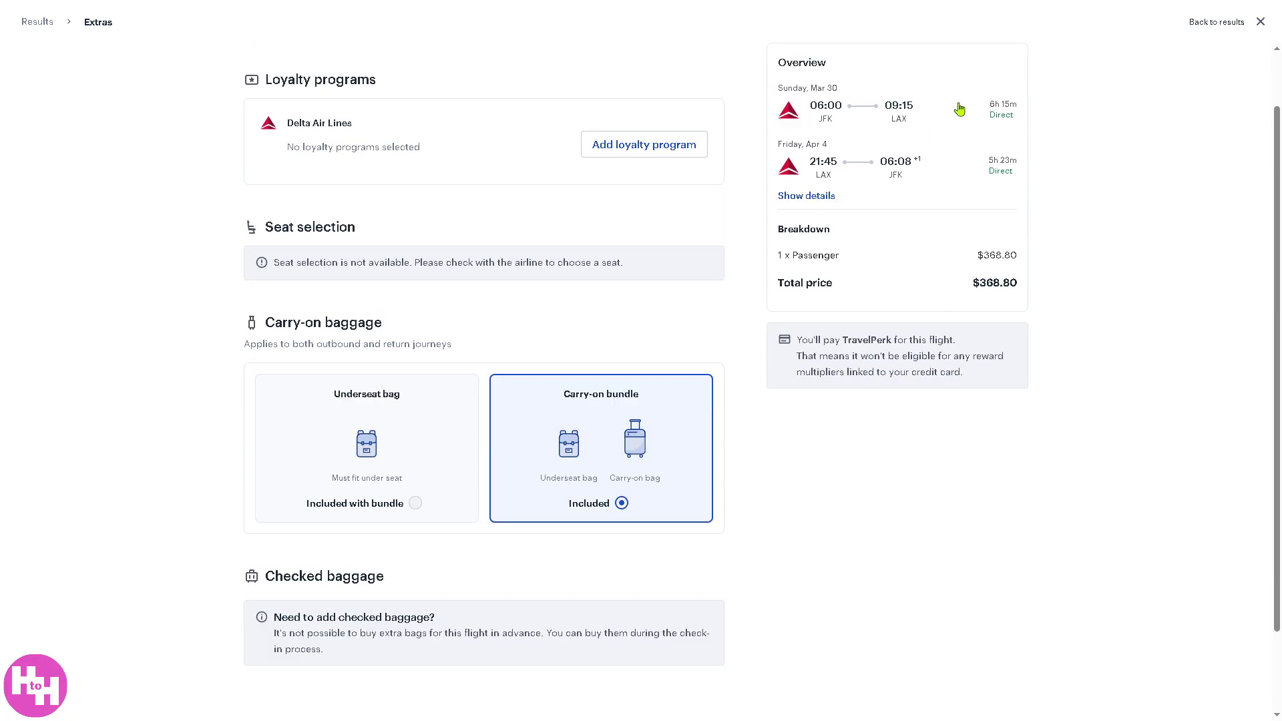
# - Close the Delta flight configuration and go back to the results
pyautogui.click(1261, 28)
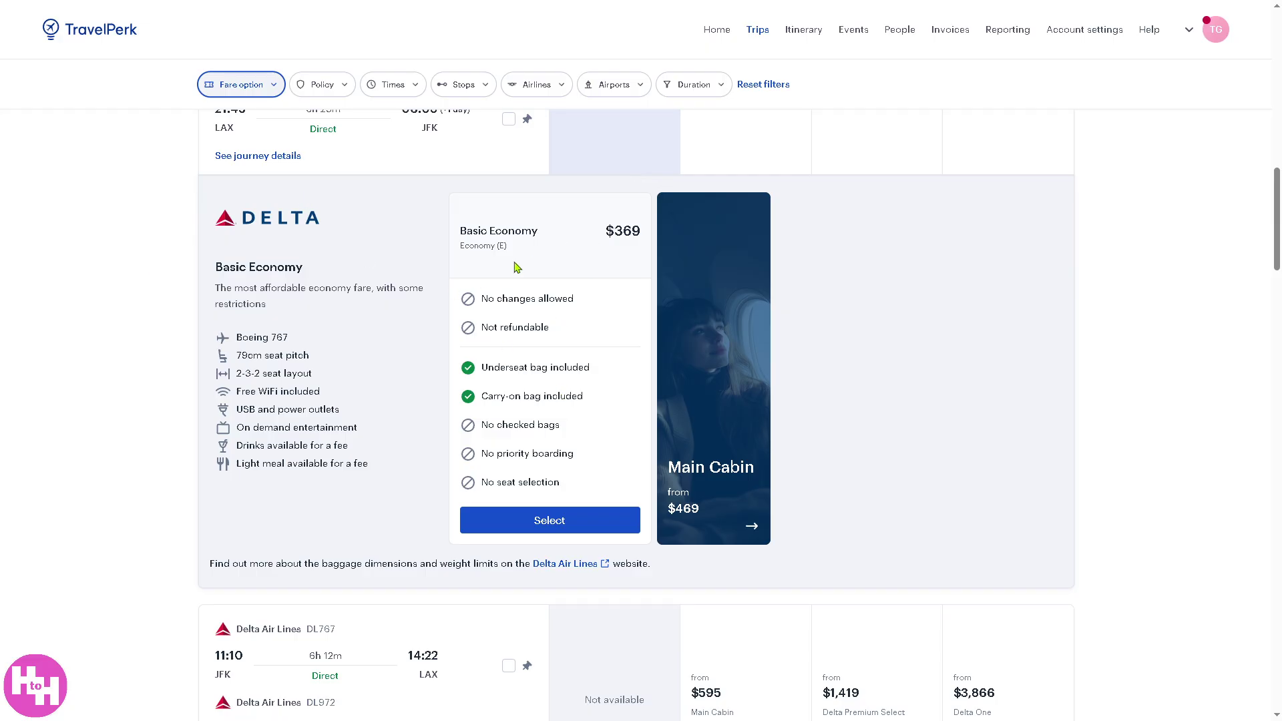
pyautogui.scroll(2, 421, 98)
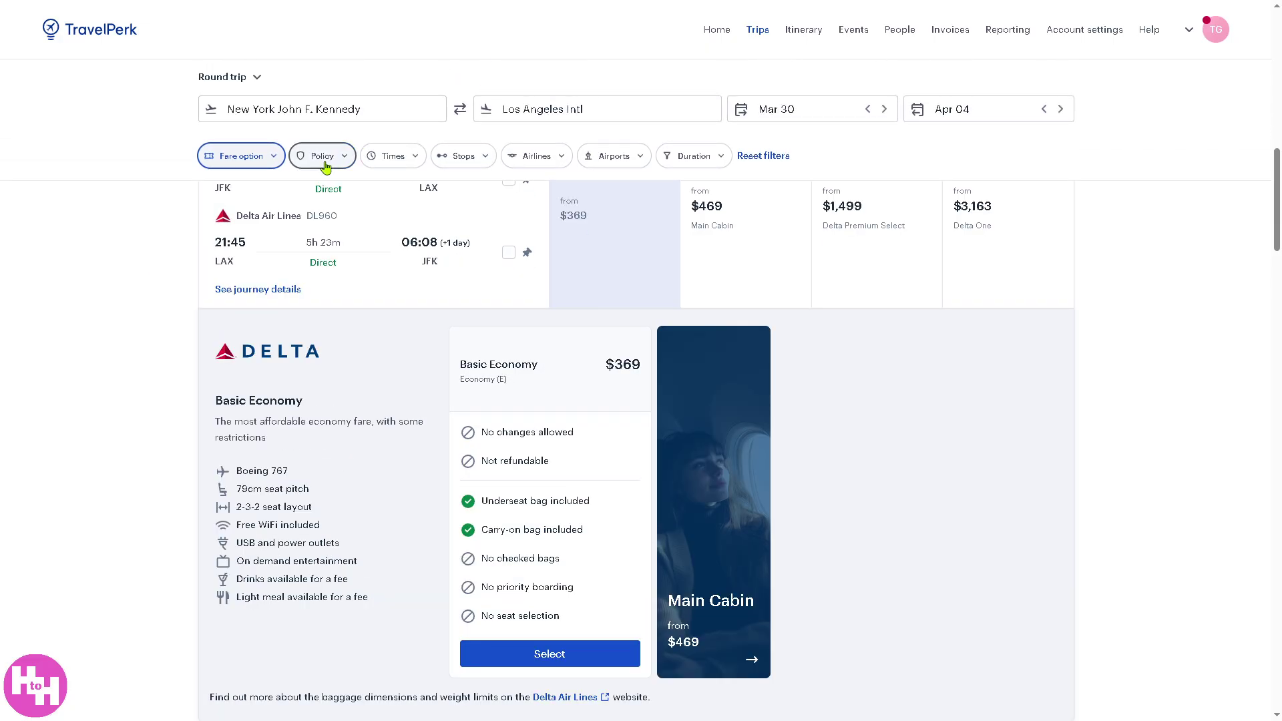
pyautogui.scroll(3, 711, 150)
pyautogui.scroll(1, 691, 200)
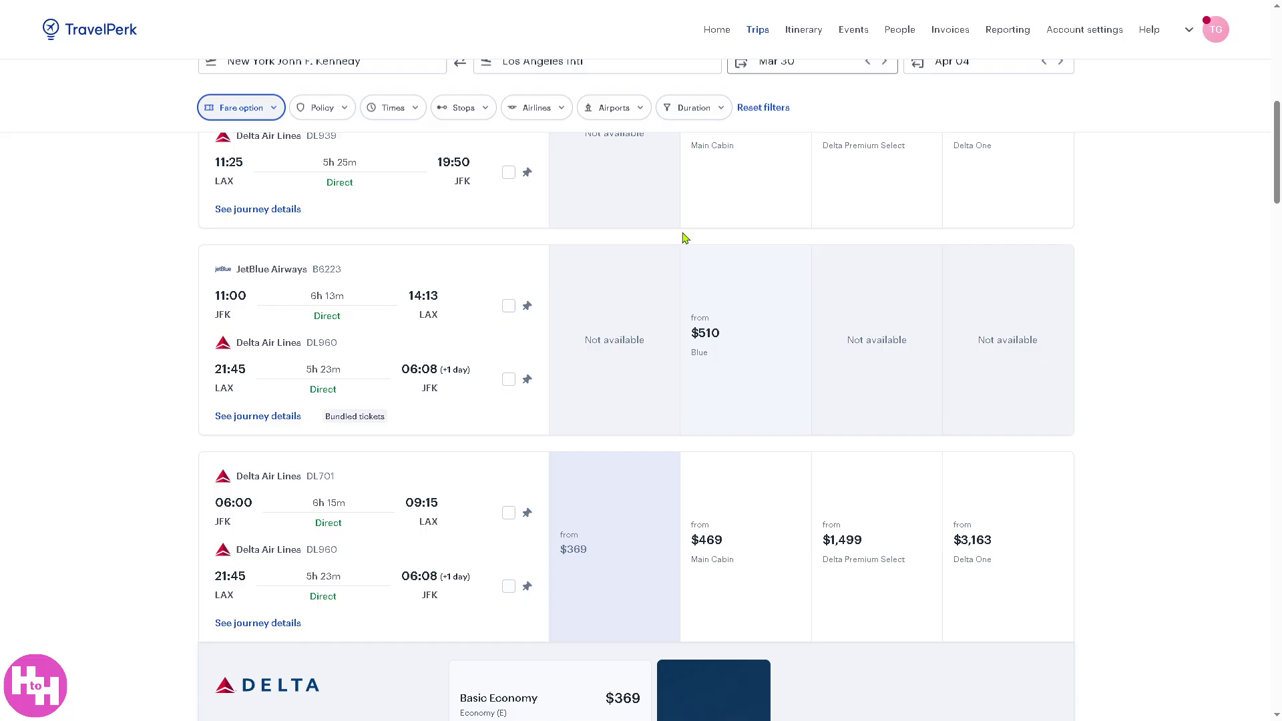
pyautogui.scroll(2, 683, 242)
pyautogui.scroll(1, 739, 200)
pyautogui.scroll(2, 779, 206)
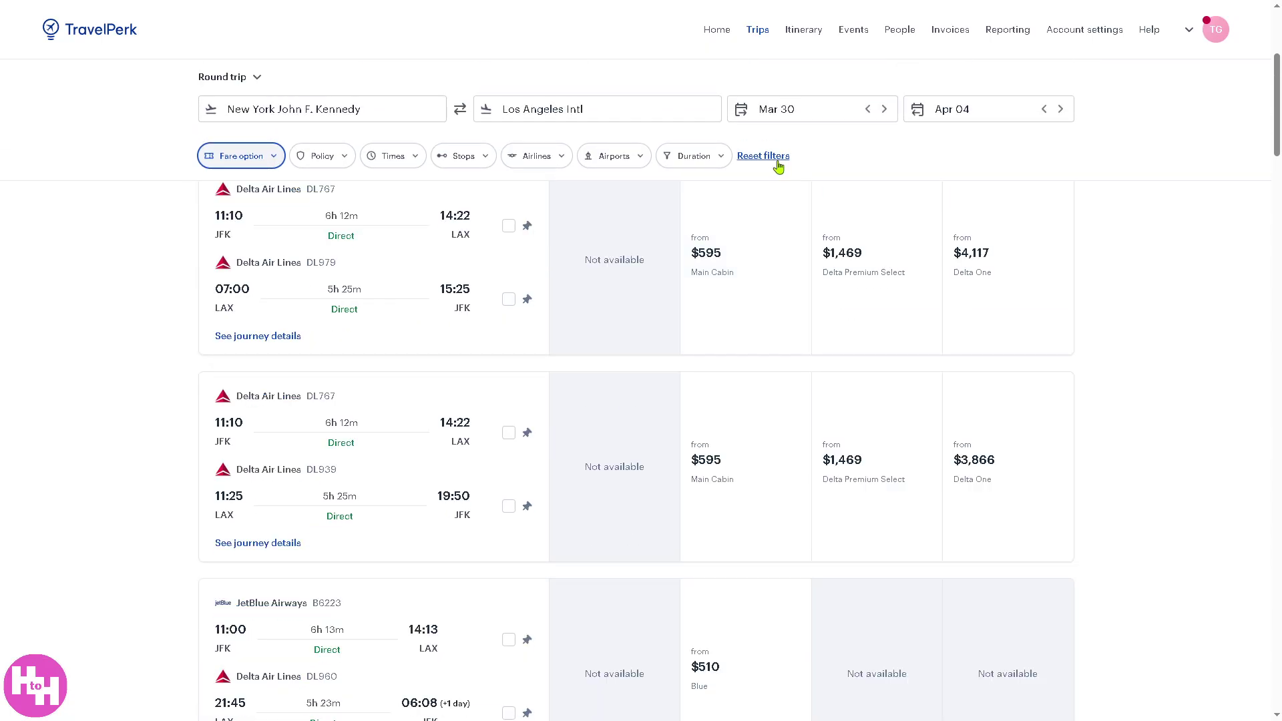
pyautogui.scroll(1, 622, 120)
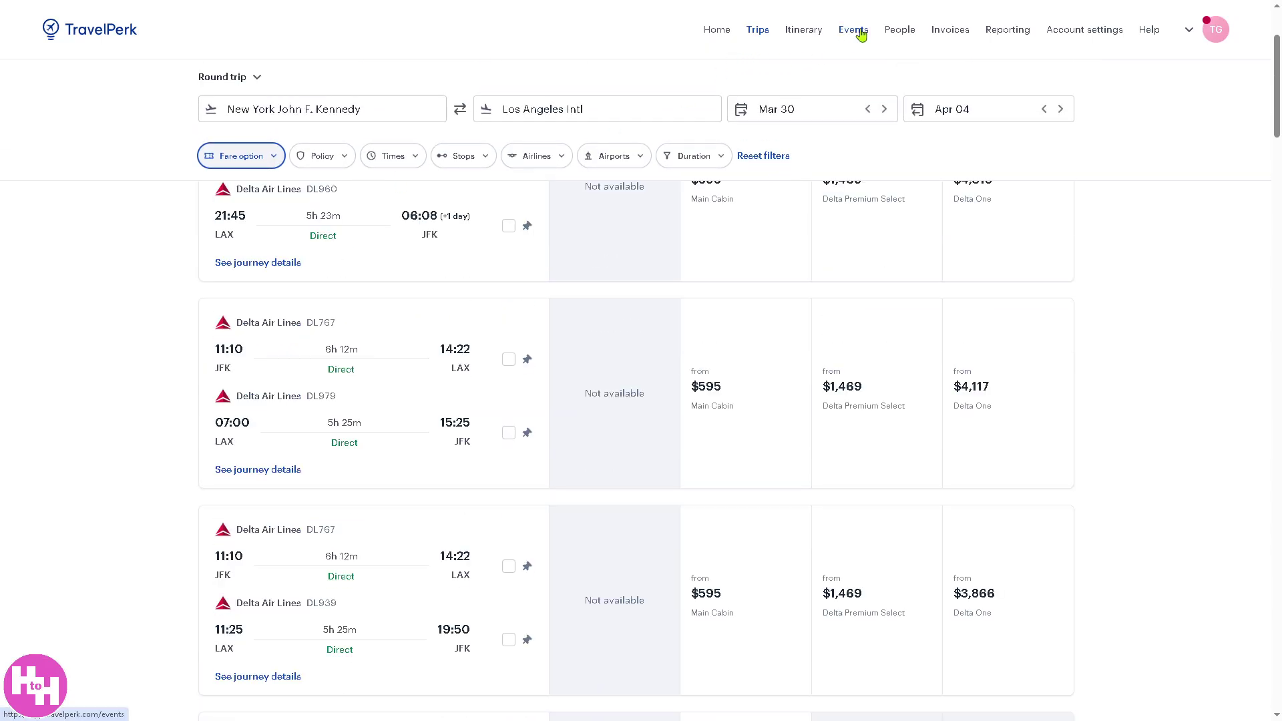
# - Go to the trip itinerary and choose to add a hotel booking
pyautogui.click(811, 33)
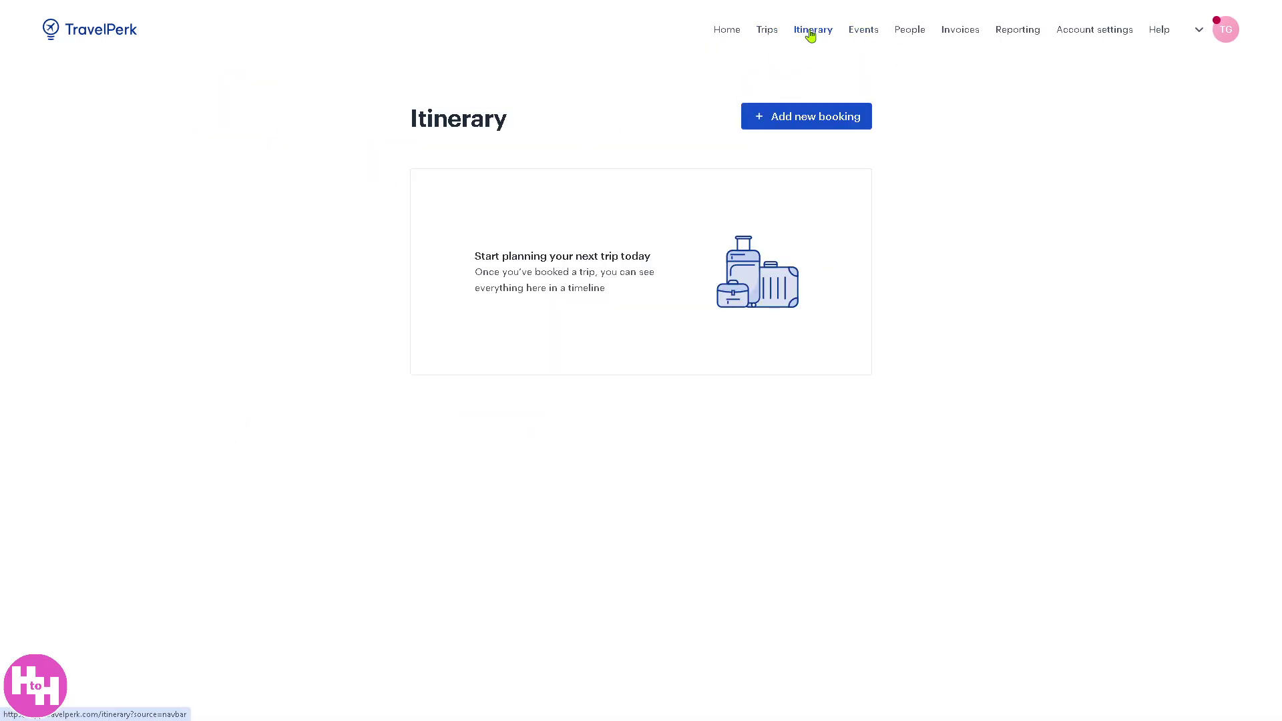
pyautogui.click(827, 120)
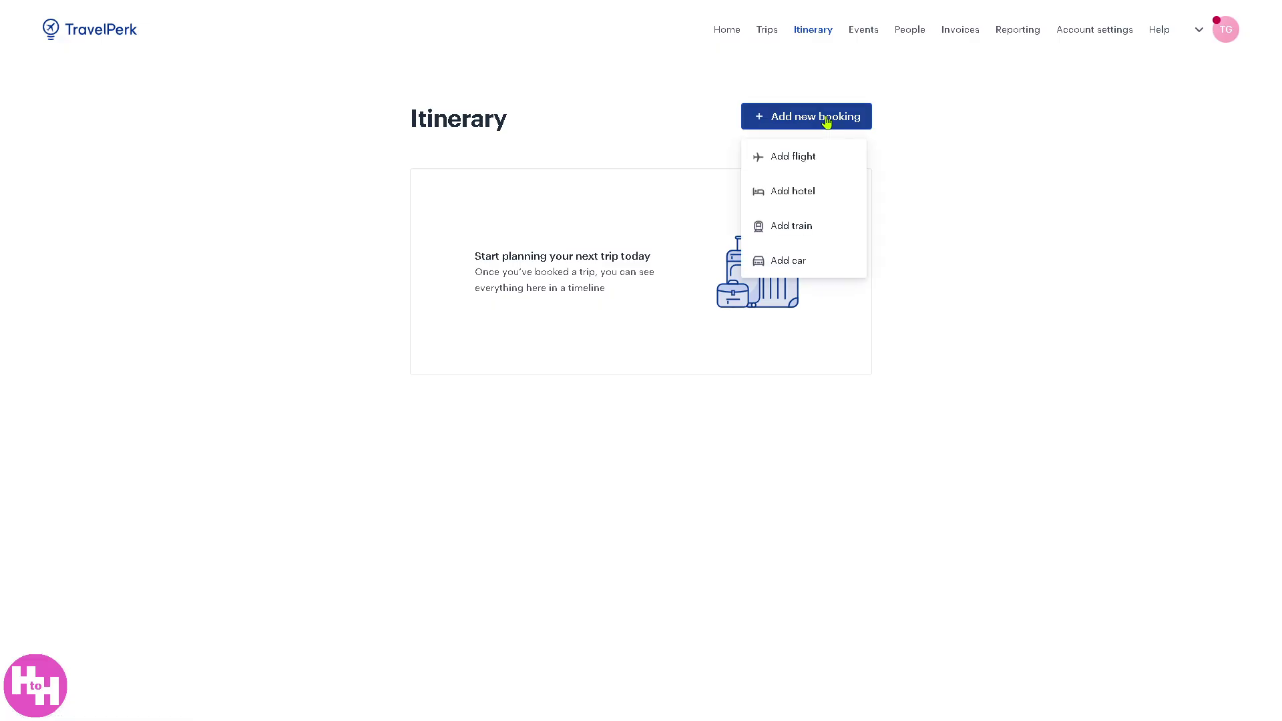
pyautogui.click(792, 191)
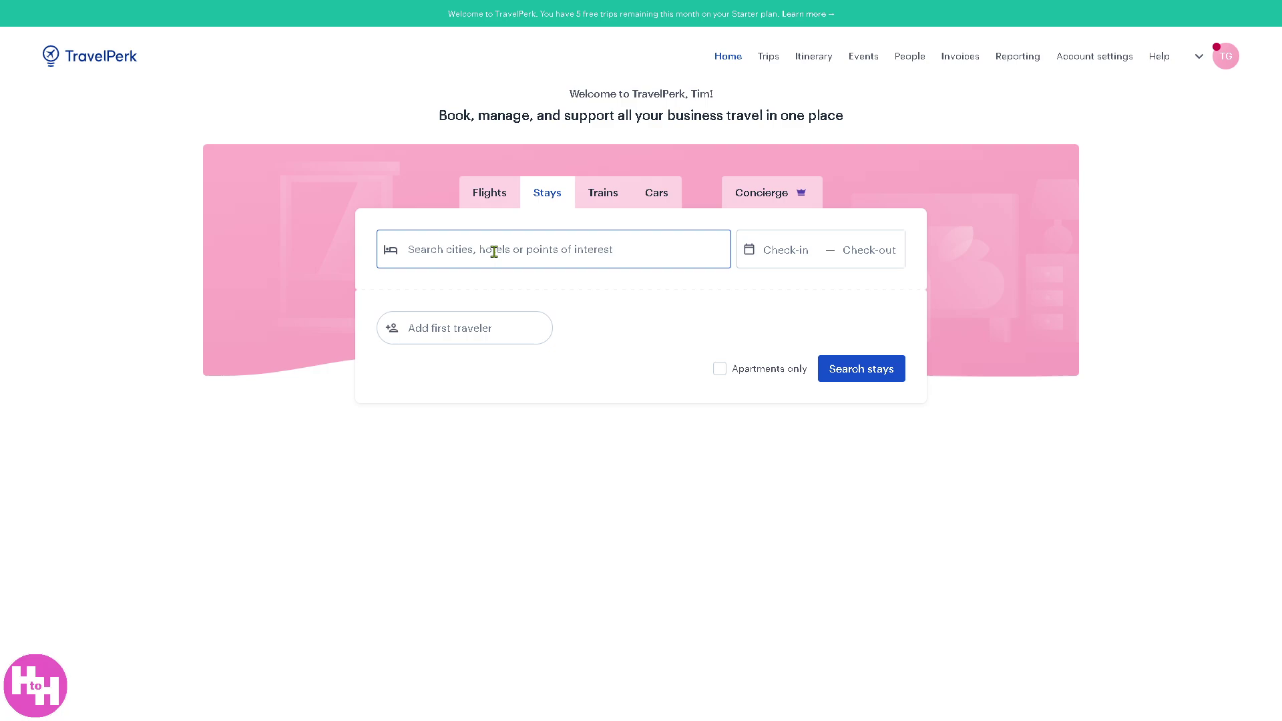
pyautogui.write('Be')
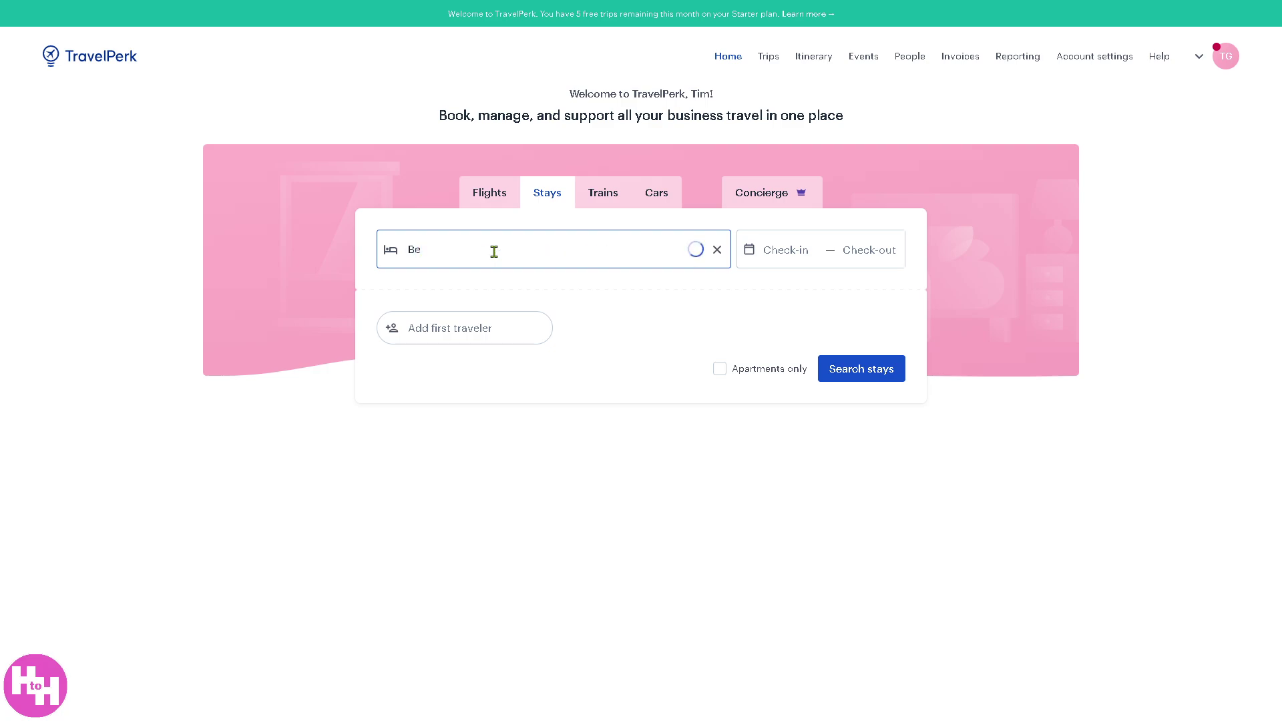
pyautogui.write('verly ')
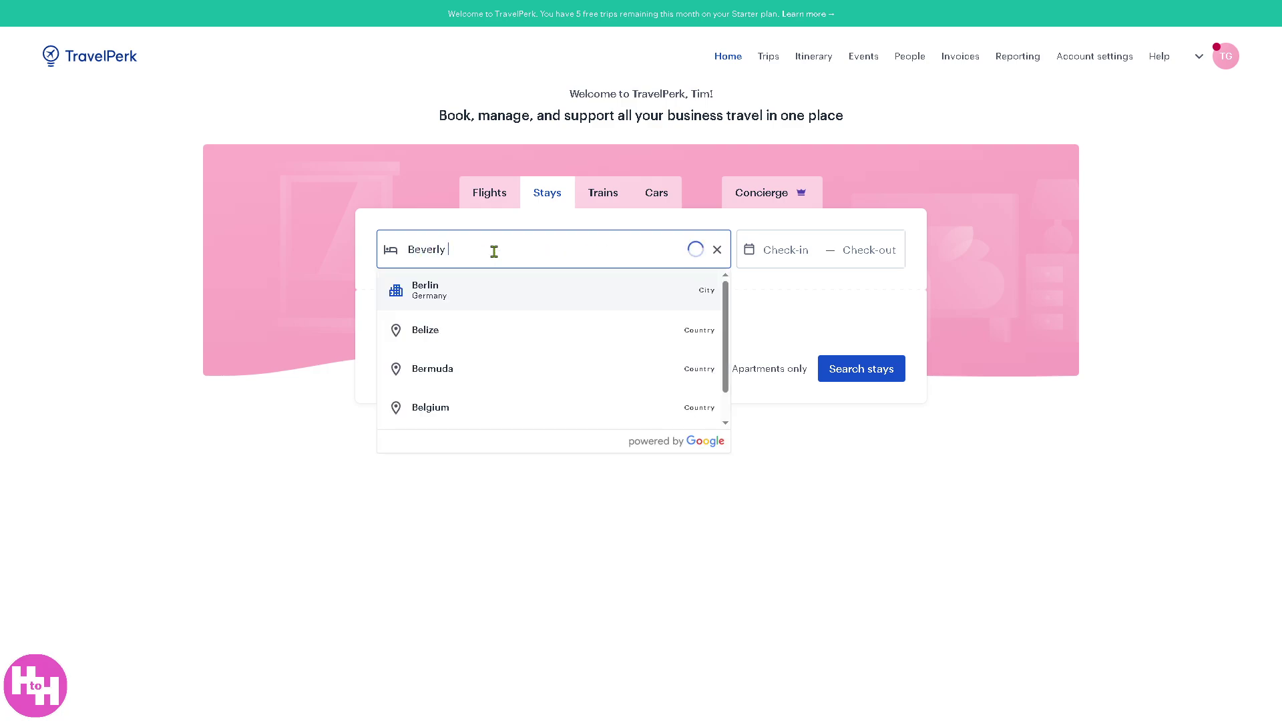
pyautogui.write('Hills')
# - Set Beverly Hills, CA as destination, April 4–14 stay, and add the first traveller
pyautogui.click(496, 294)
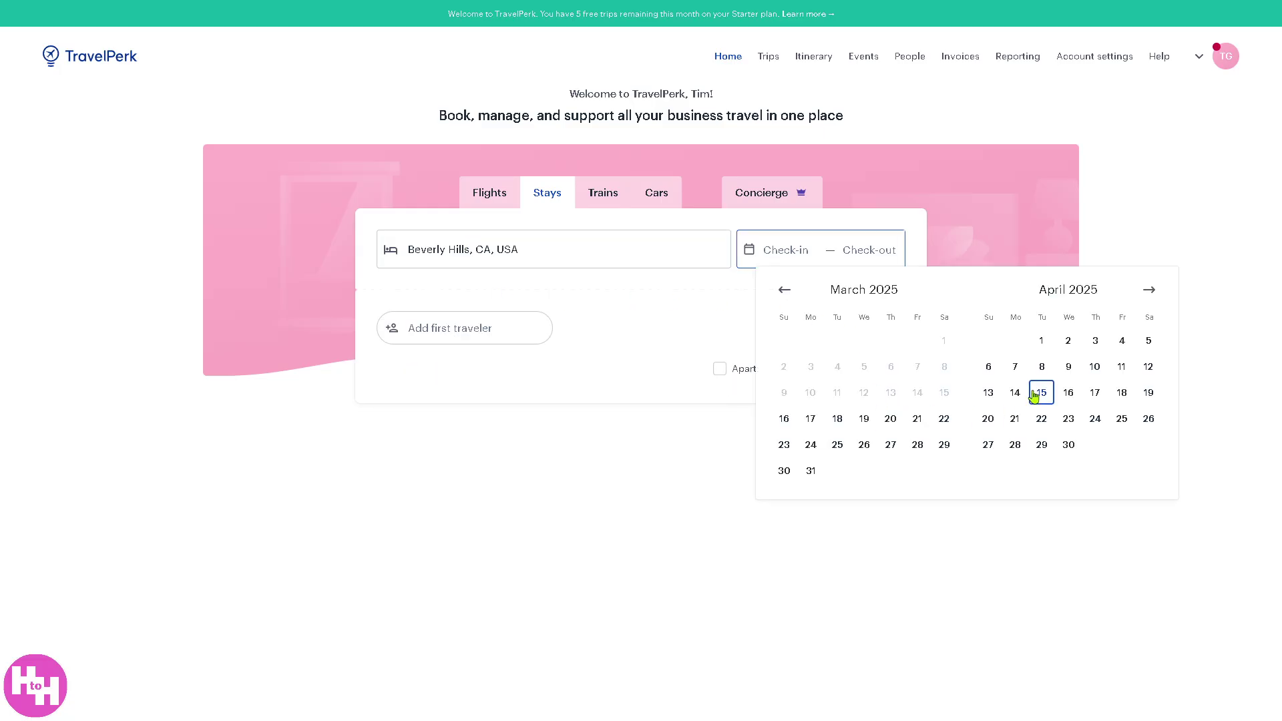
pyautogui.click(1130, 348)
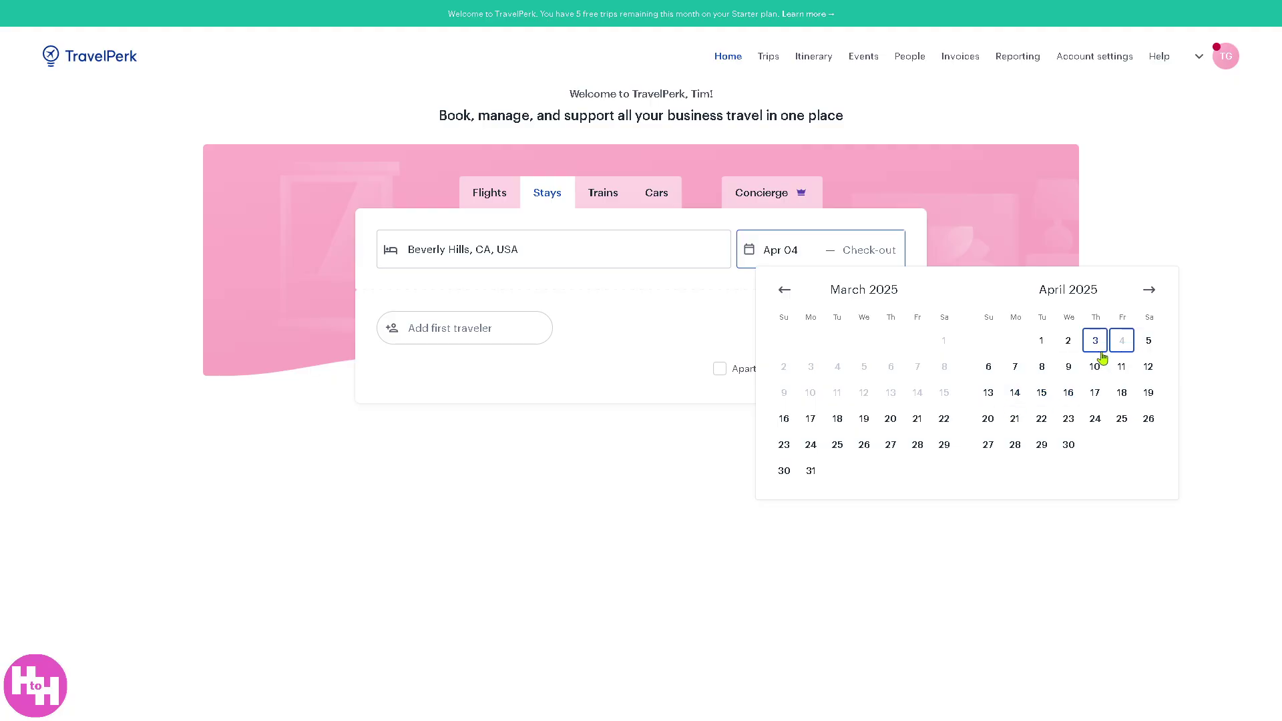
pyautogui.click(1015, 393)
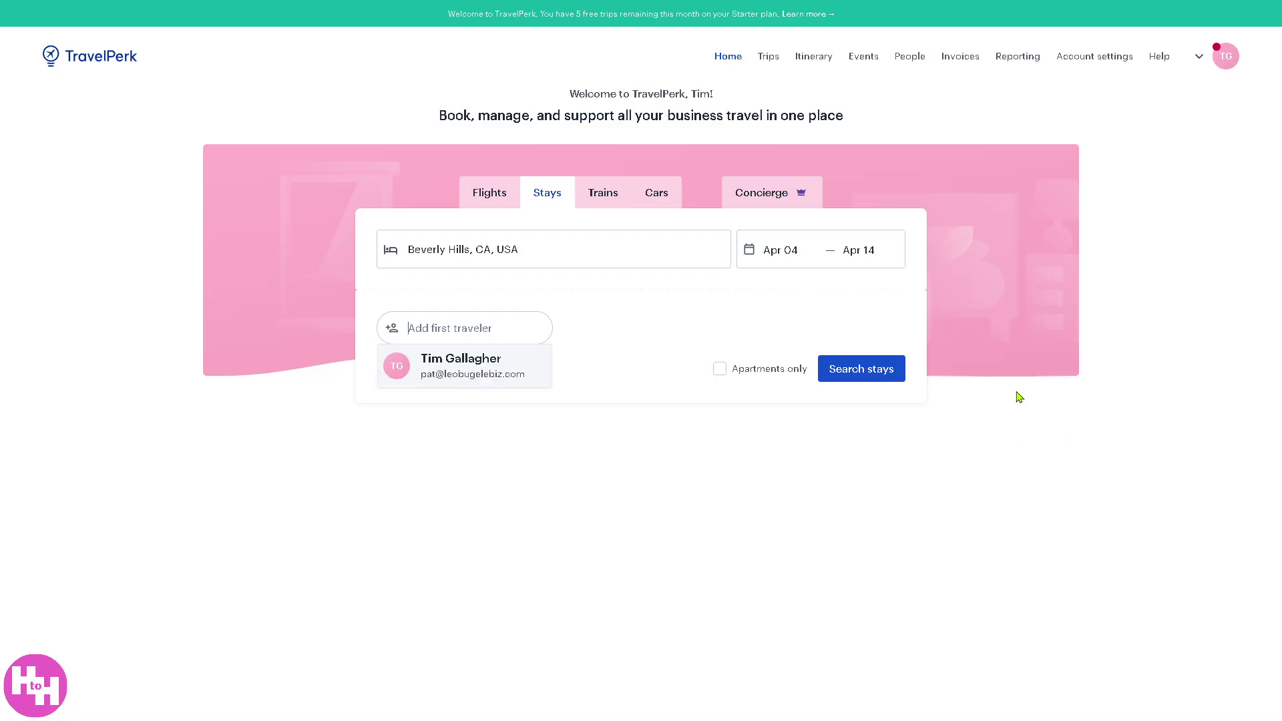
pyautogui.click(514, 371)
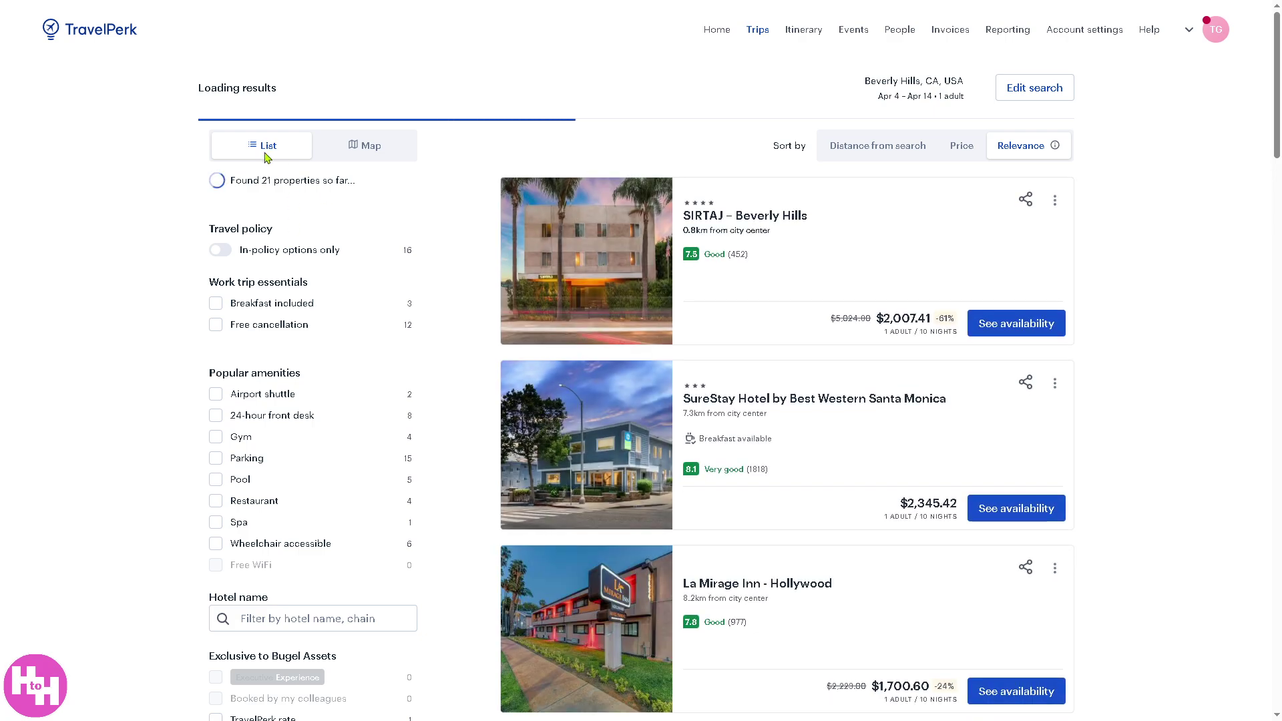
# - Check the map, then filter Beverly Hills hotels to breakfast included and free cancellation
pyautogui.click(364, 147)
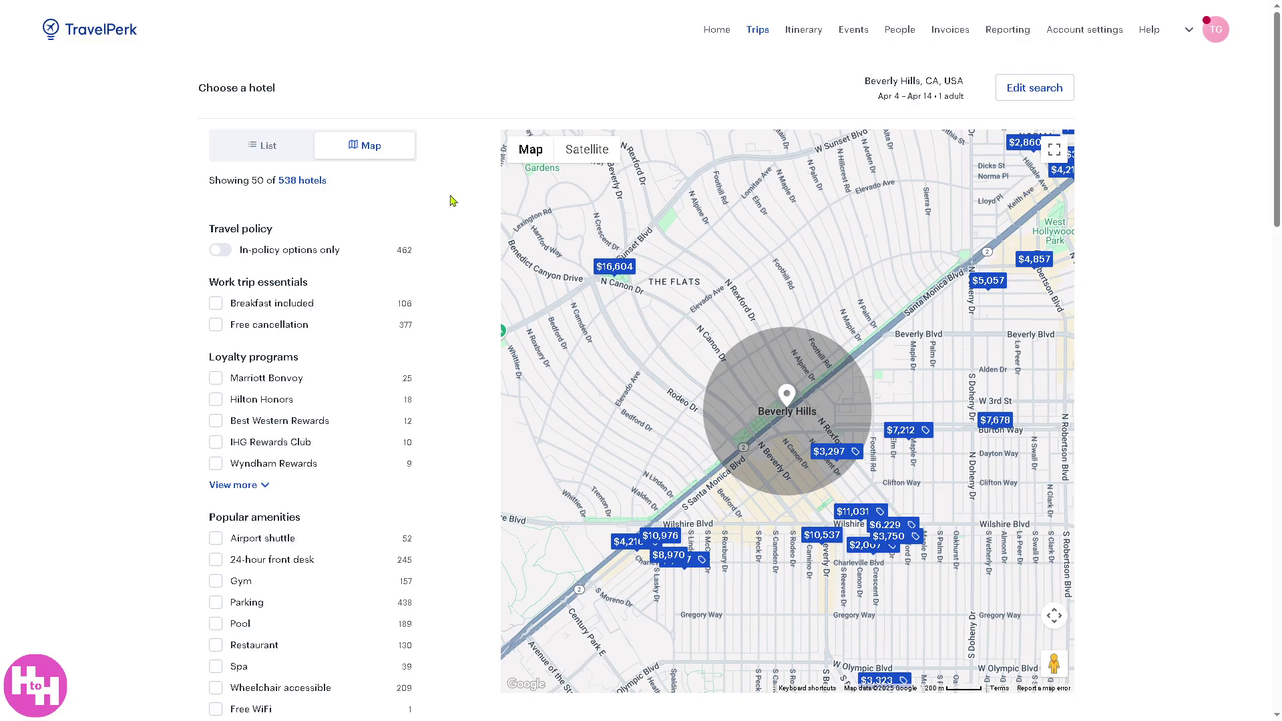
pyautogui.click(264, 149)
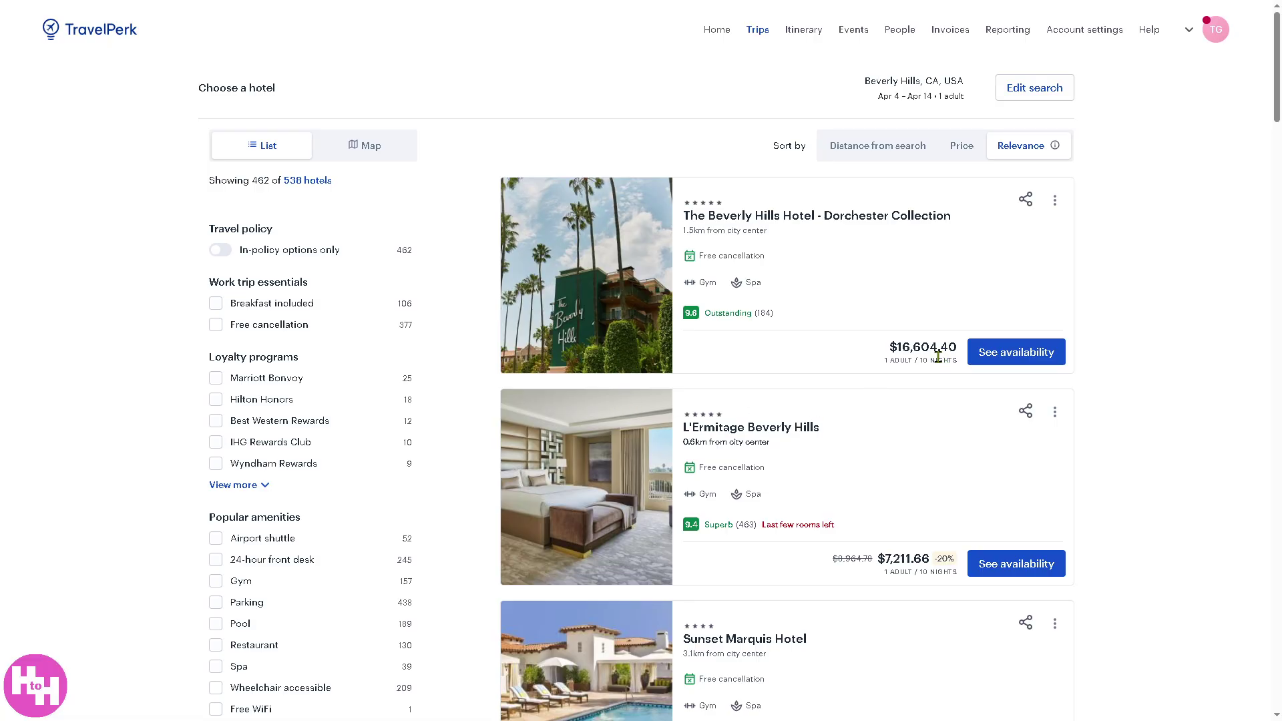
pyautogui.scroll(-1, 908, 385)
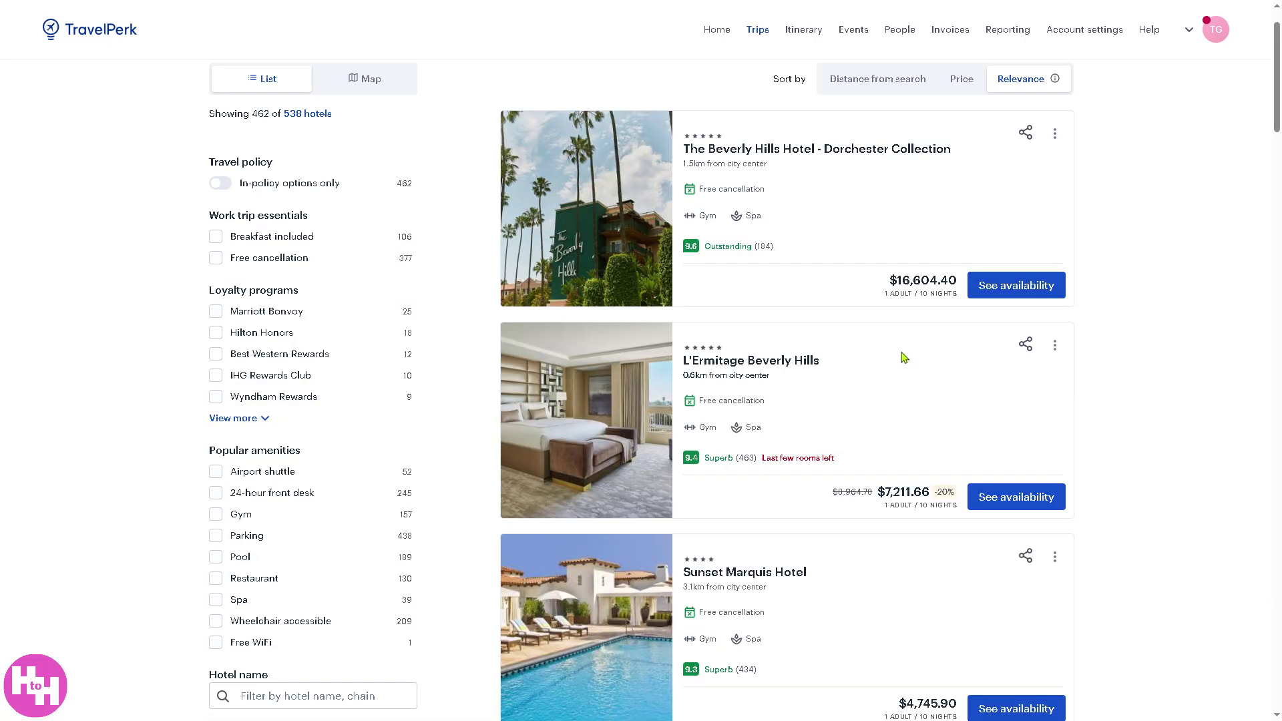
pyautogui.scroll(-2, 905, 488)
pyautogui.scroll(-1, 905, 491)
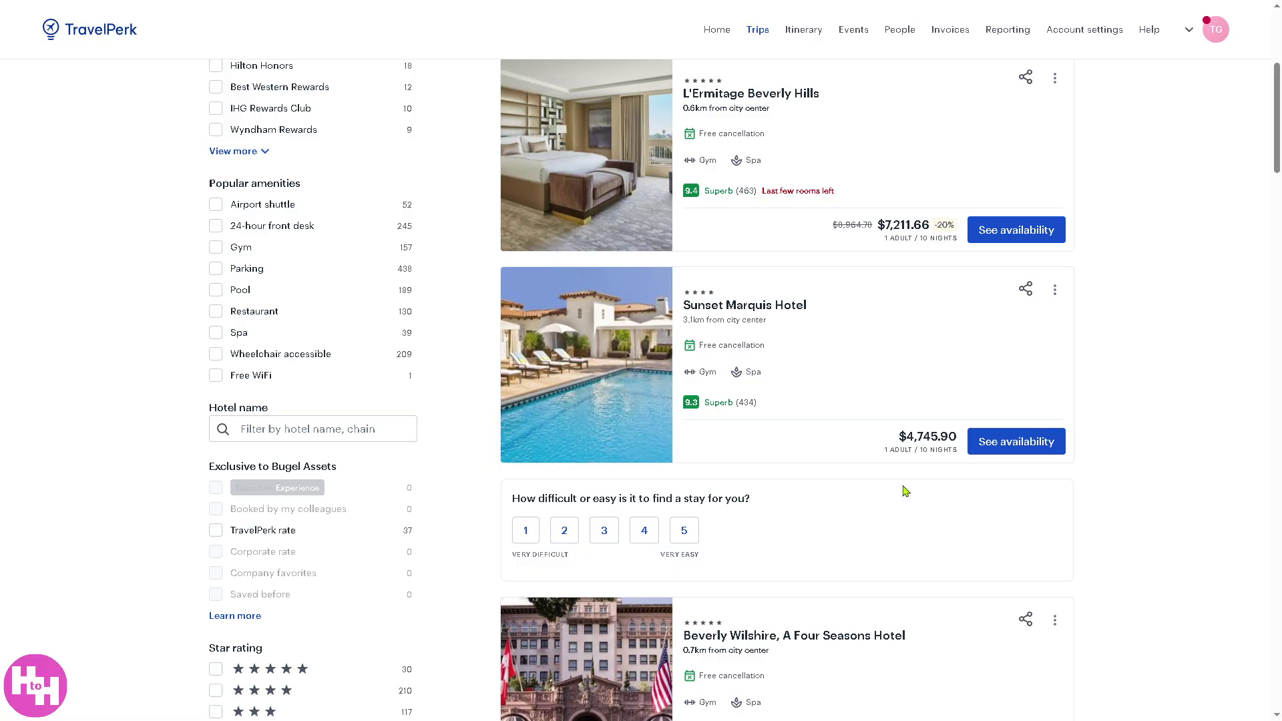
pyautogui.scroll(1, 905, 491)
pyautogui.scroll(1, 902, 490)
pyautogui.scroll(1, 896, 493)
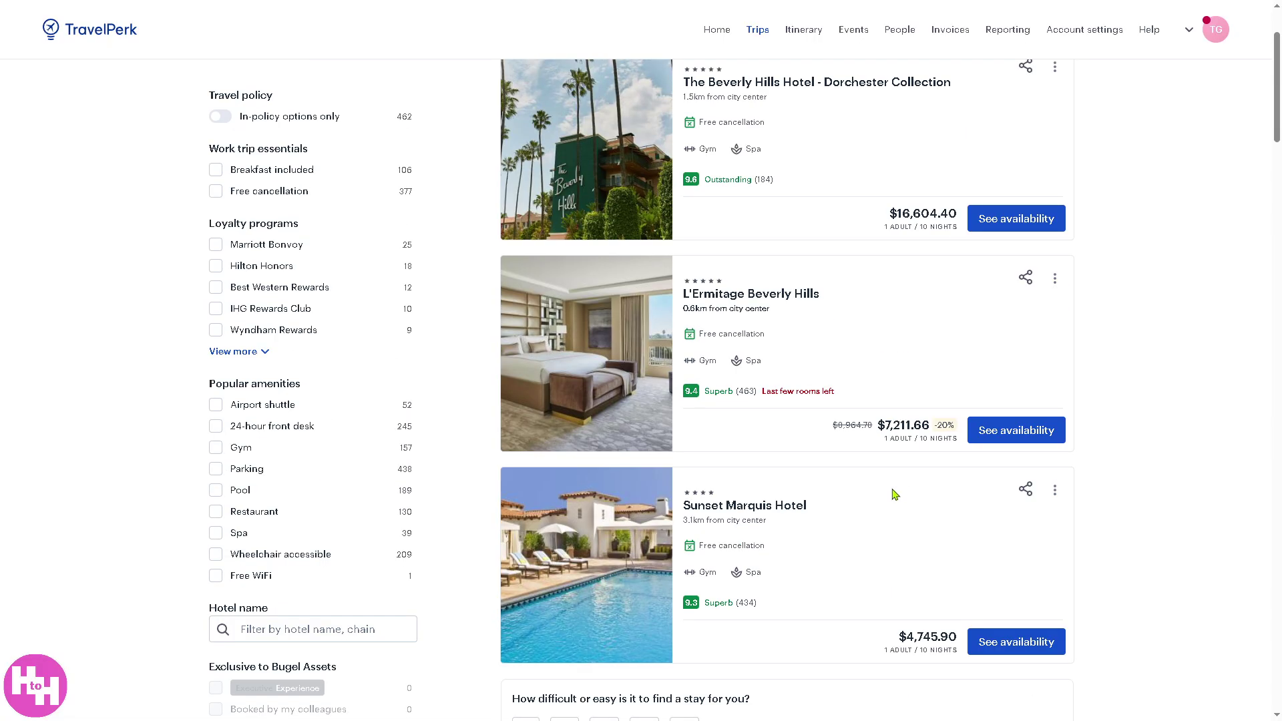
pyautogui.scroll(1, 893, 493)
pyautogui.scroll(-1, 867, 410)
pyautogui.scroll(1, 868, 395)
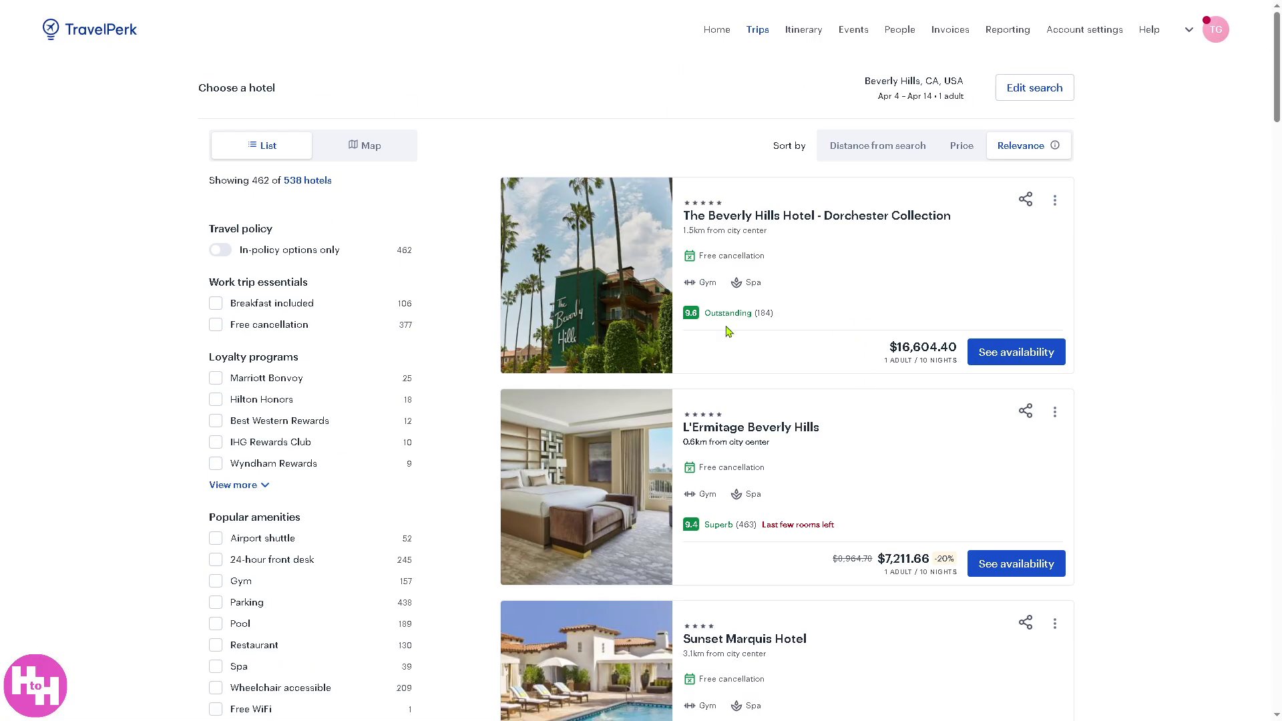
pyautogui.click(216, 303)
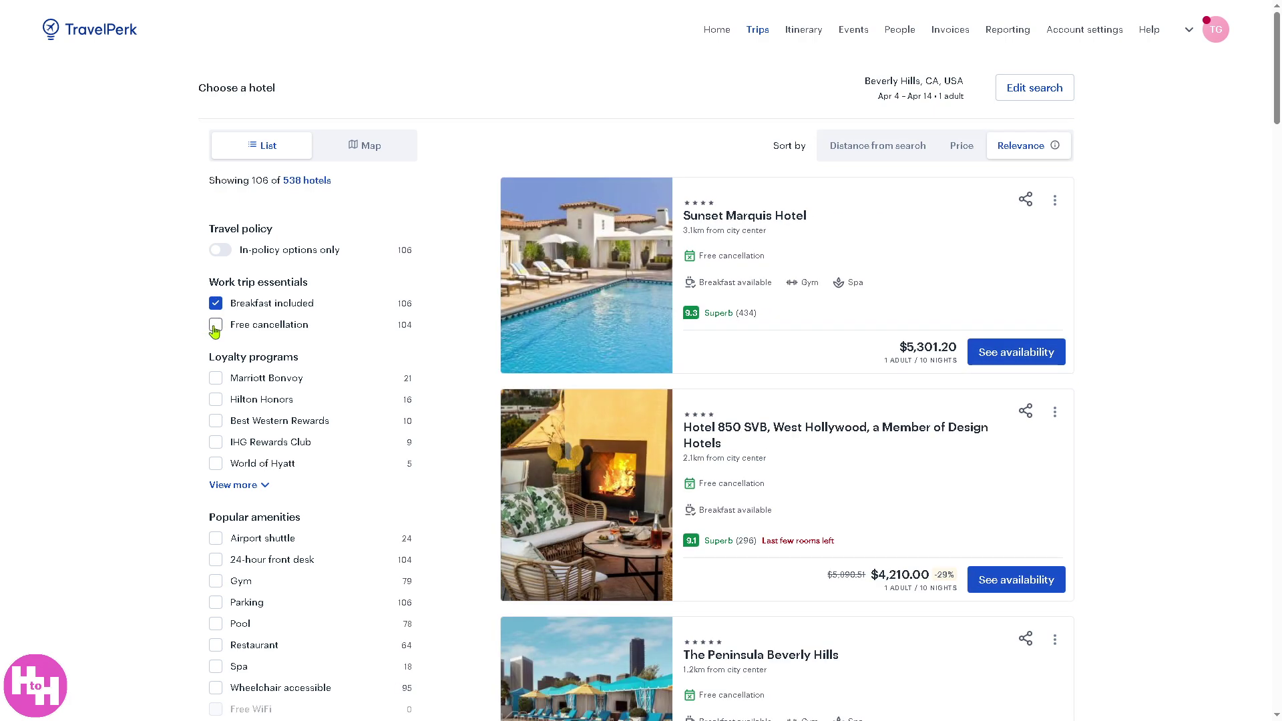
pyautogui.click(216, 327)
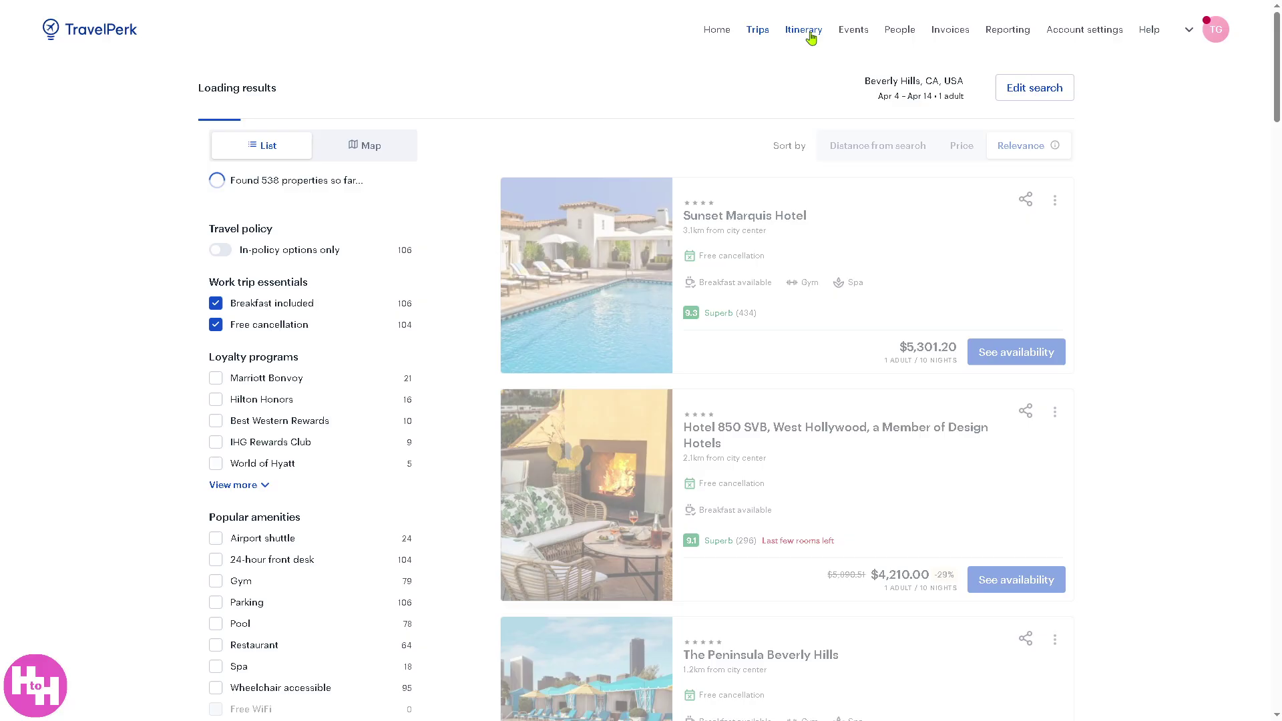
# - Start a train booking from Livermore to Cumberland (Allegany College) from the itinerary
pyautogui.click(804, 30)
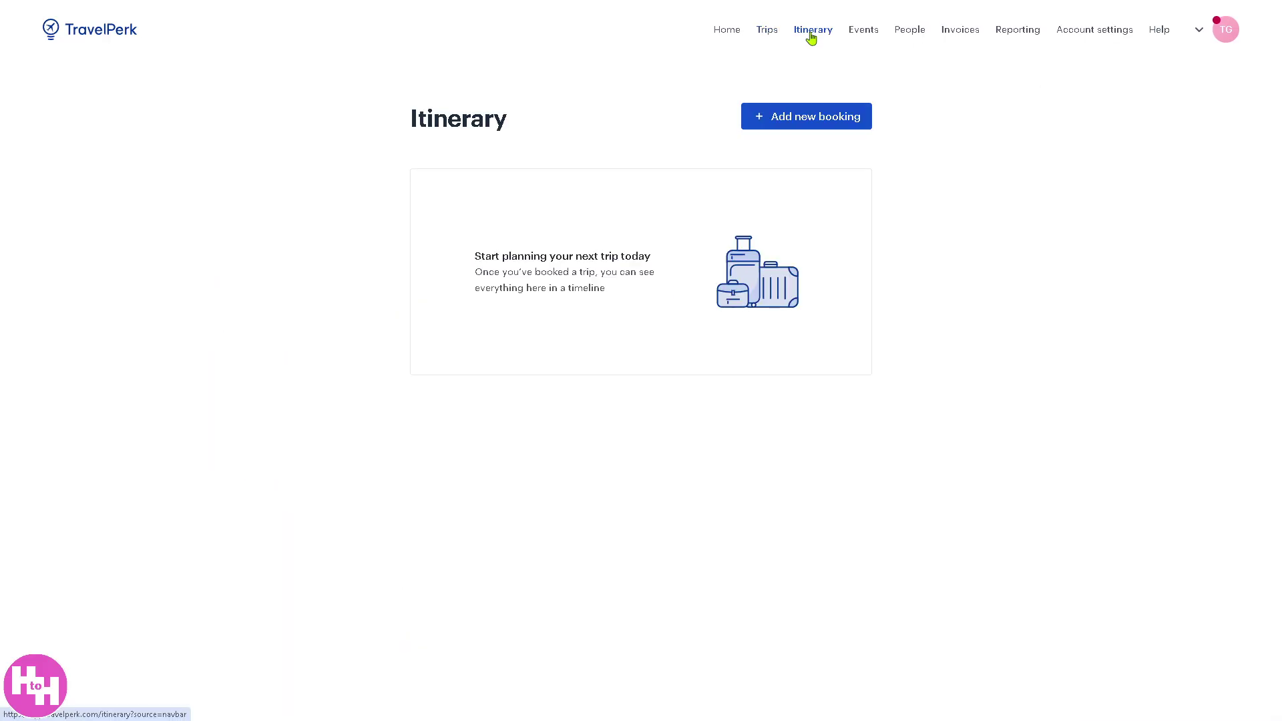
pyautogui.click(806, 121)
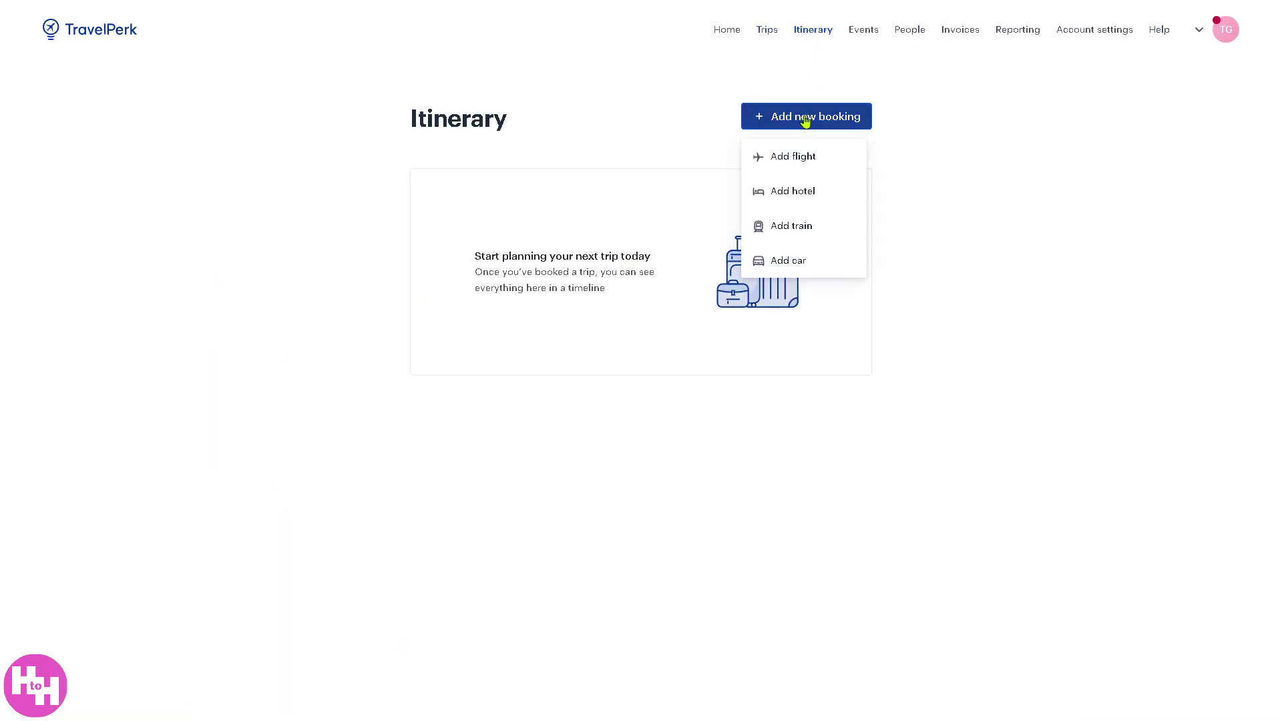
pyautogui.click(816, 238)
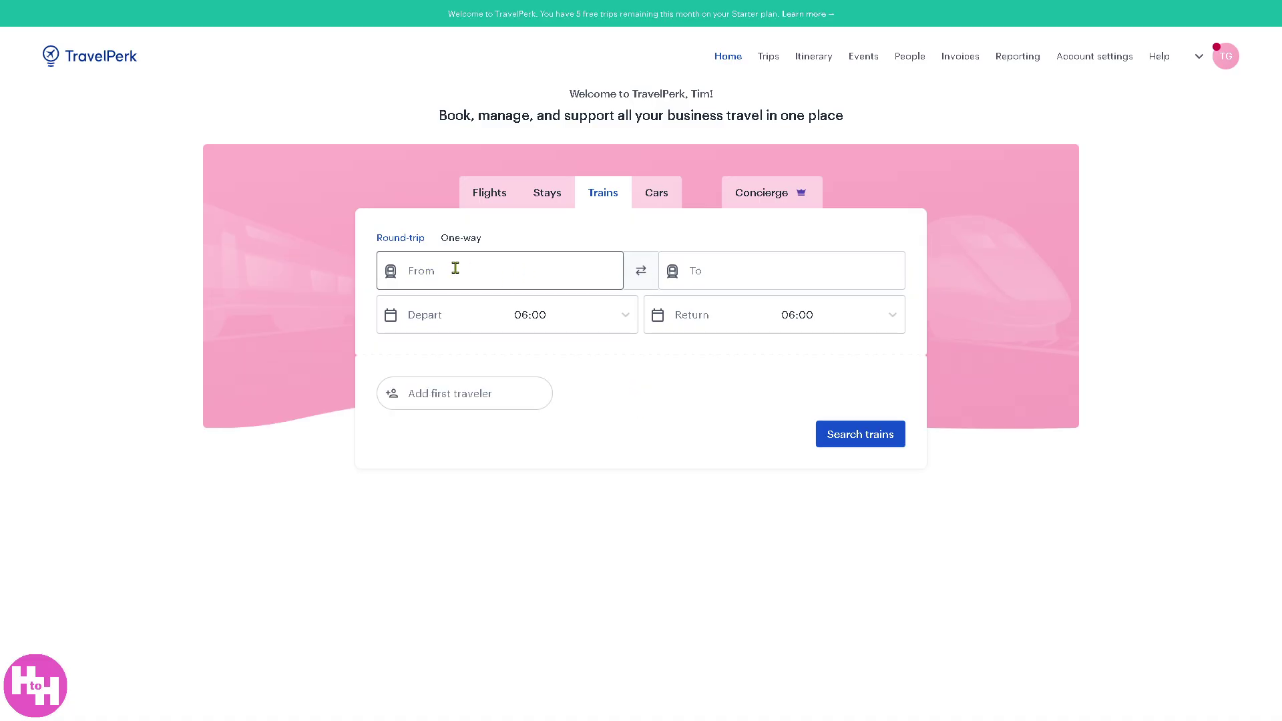
pyautogui.write('C')
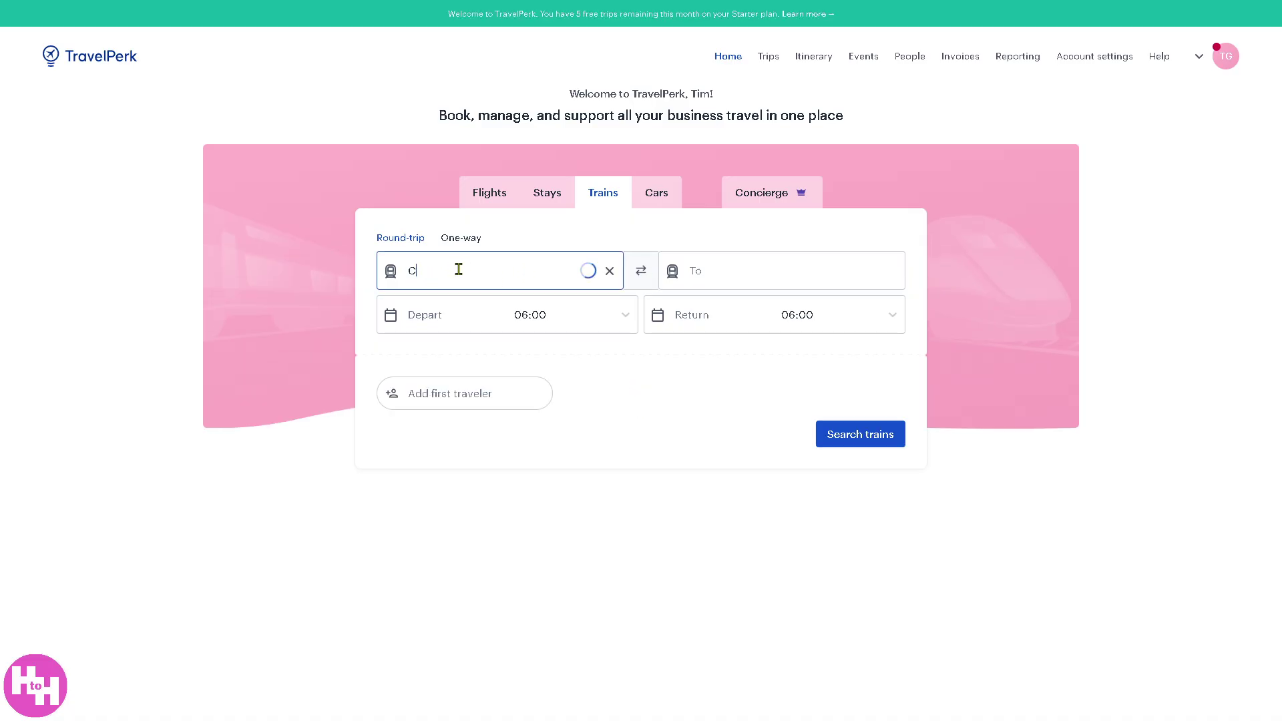
pyautogui.write('alifor')
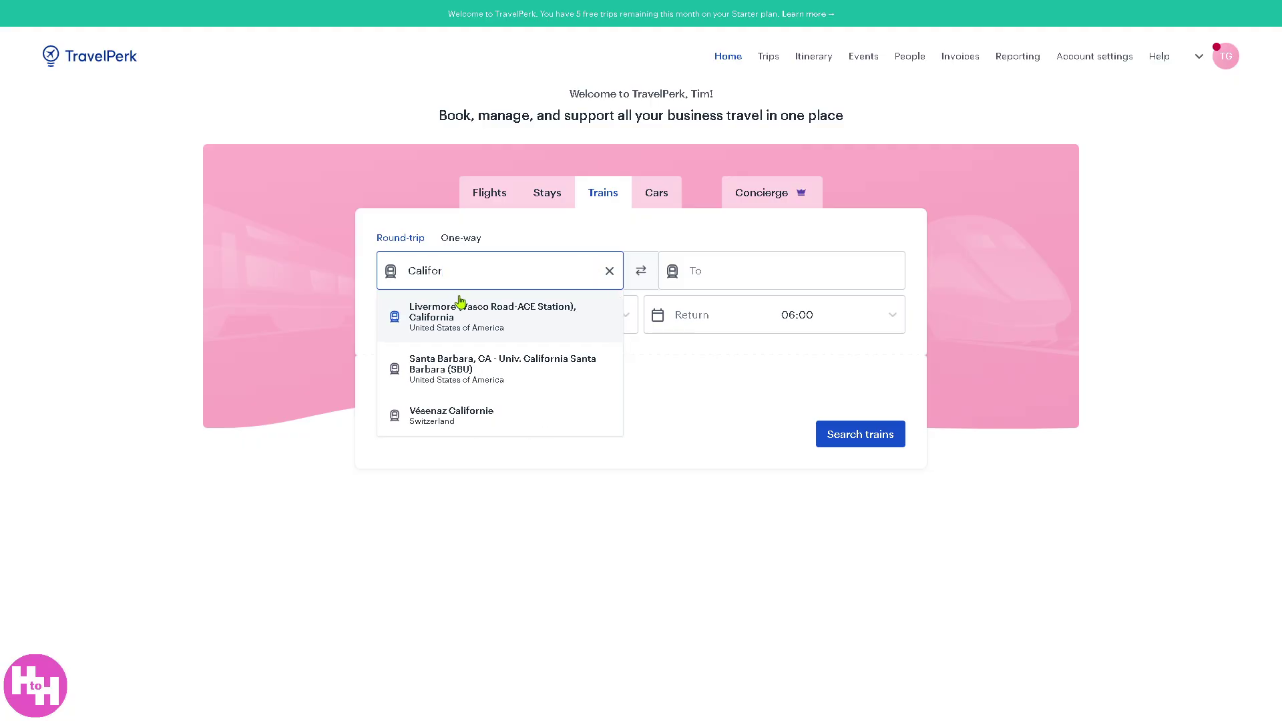
pyautogui.click(458, 317)
pyautogui.click(705, 269)
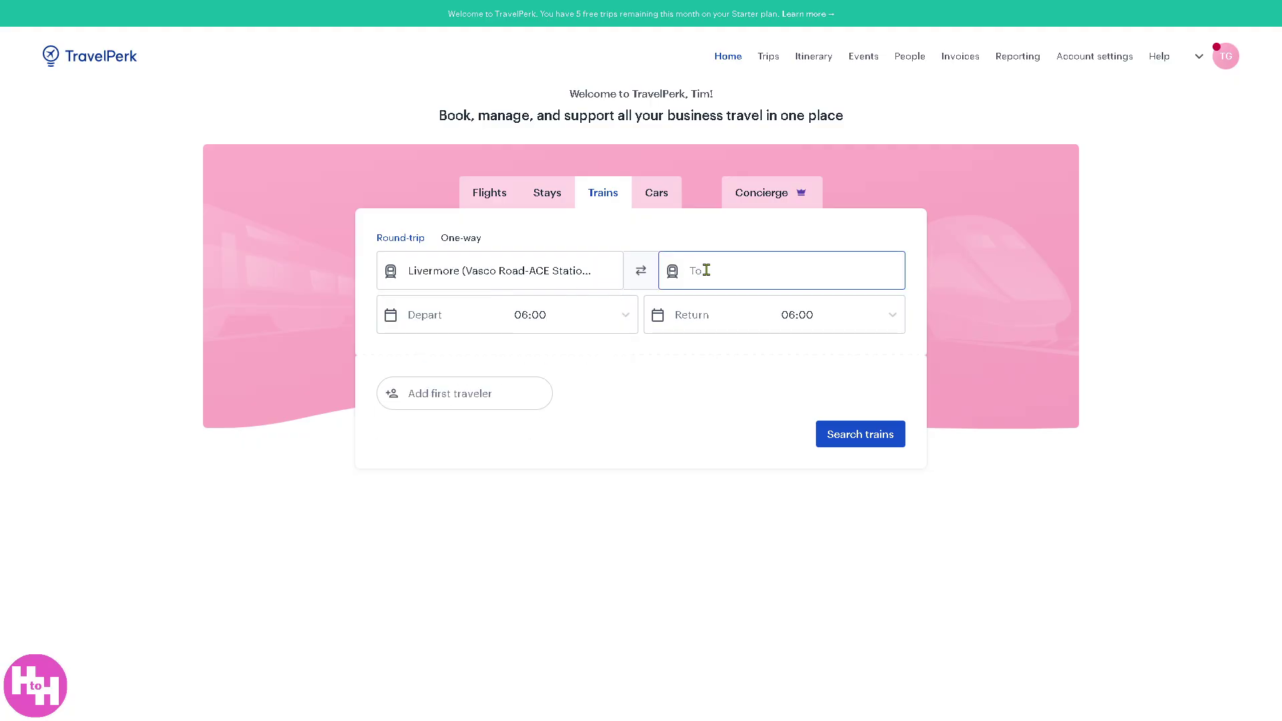
pyautogui.write('Nevada')
pyautogui.moveTo(759, 279); pyautogui.dragTo(646, 273)
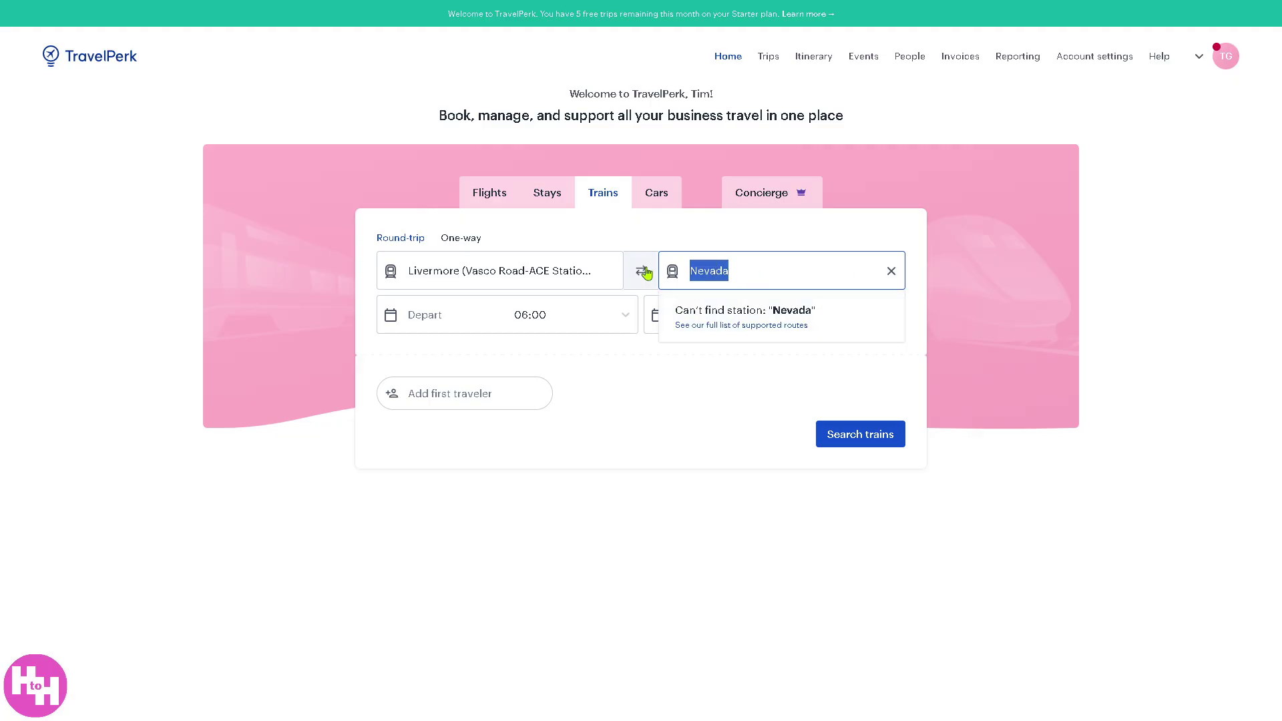
pyautogui.write('Mar')
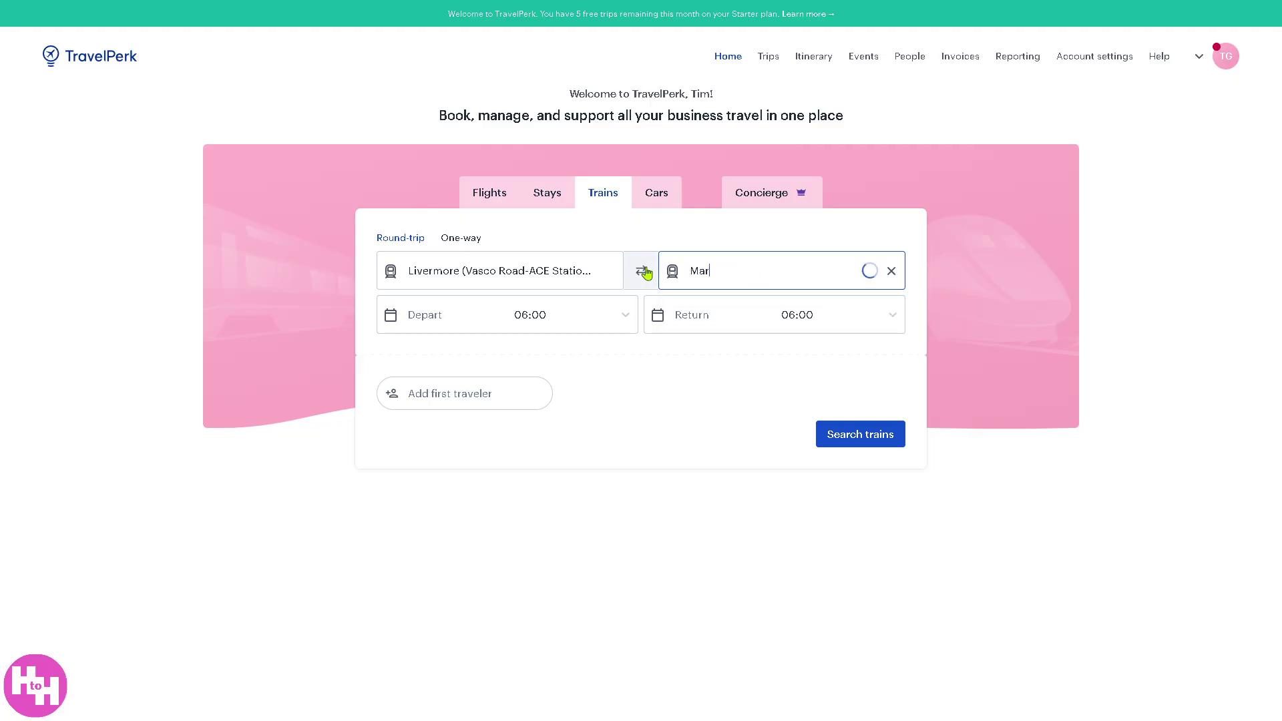
pyautogui.write('yland')
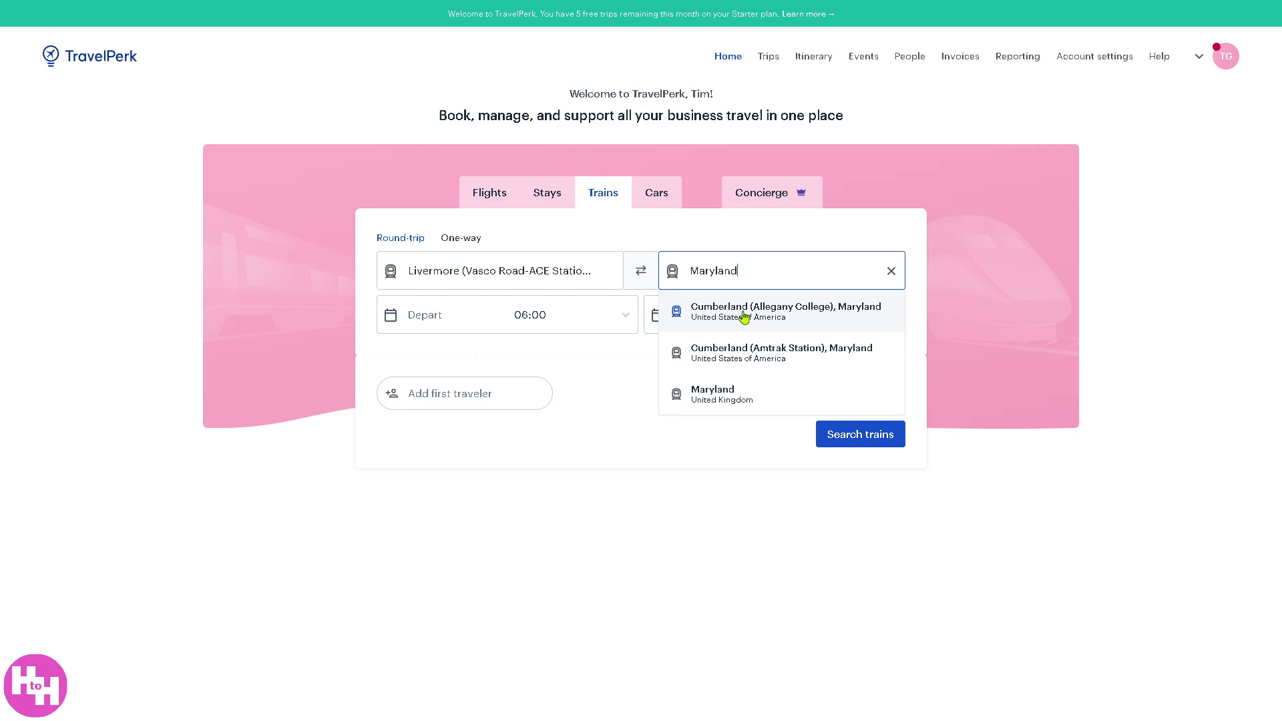
pyautogui.click(741, 319)
# - Set train dates Apr 17–Apr 26, add yourself as traveller, and search
pyautogui.click(646, 331)
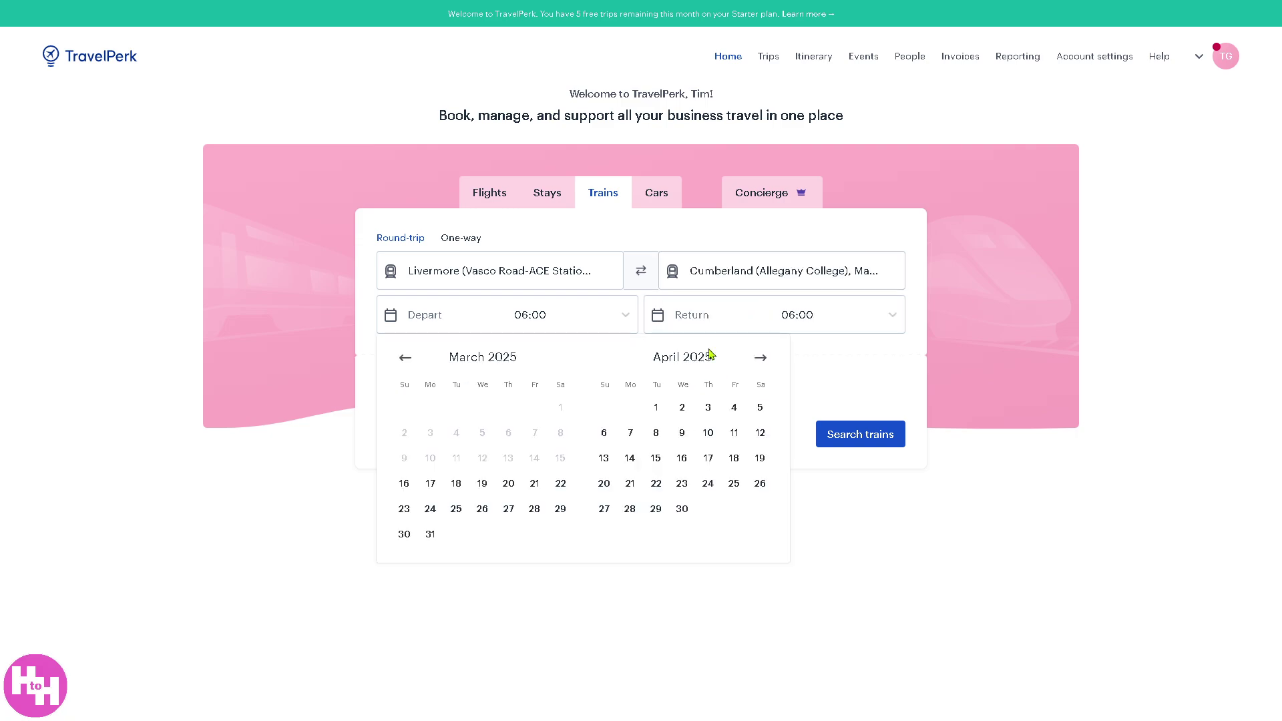
pyautogui.click(708, 470)
pyautogui.click(860, 444)
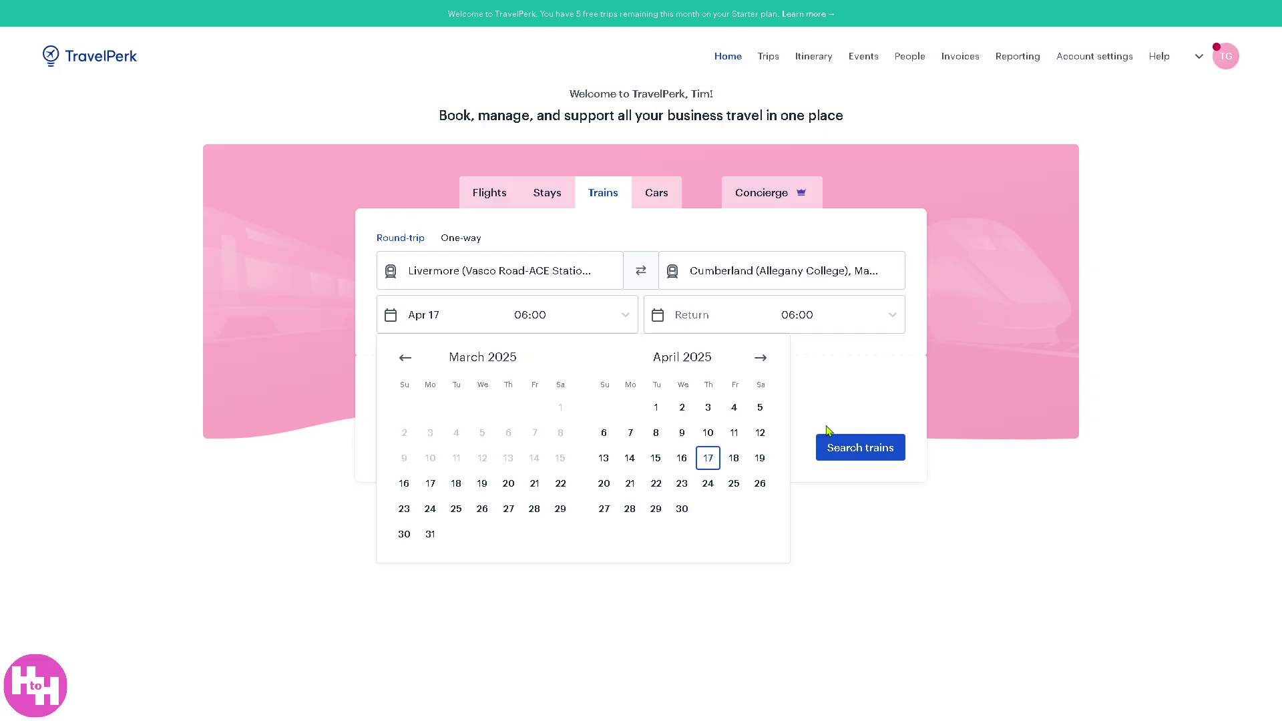
pyautogui.click(755, 489)
pyautogui.click(536, 396)
pyautogui.click(471, 431)
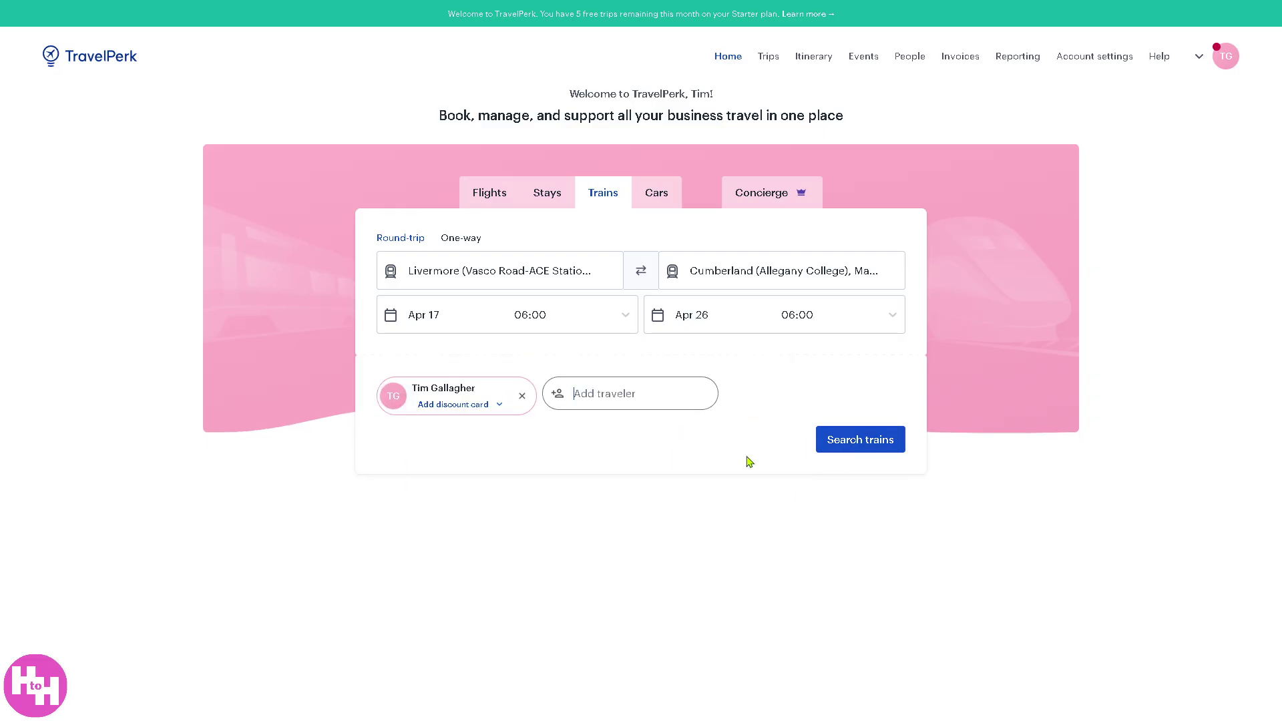
pyautogui.click(851, 449)
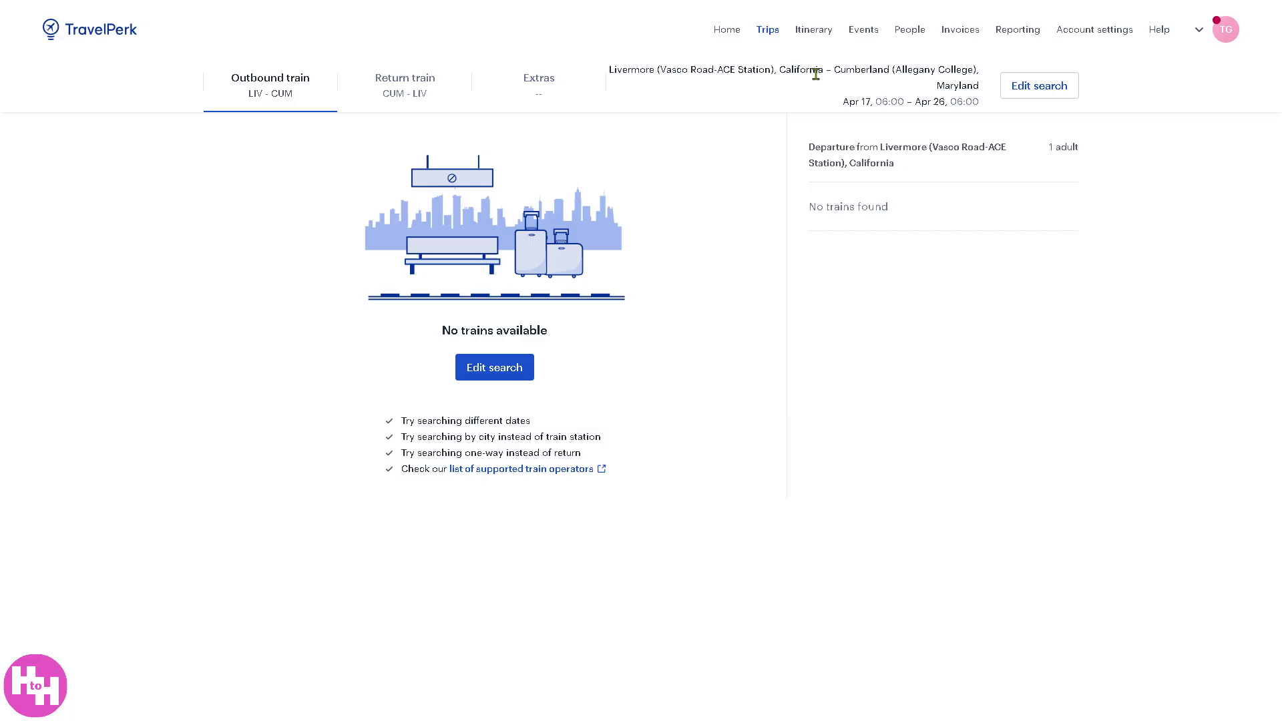
# - Go back to the trip itinerary after the train search finds no trains
pyautogui.click(814, 29)
# - Start a car rental booking at California Science Center, Los Angeles
pyautogui.click(819, 117)
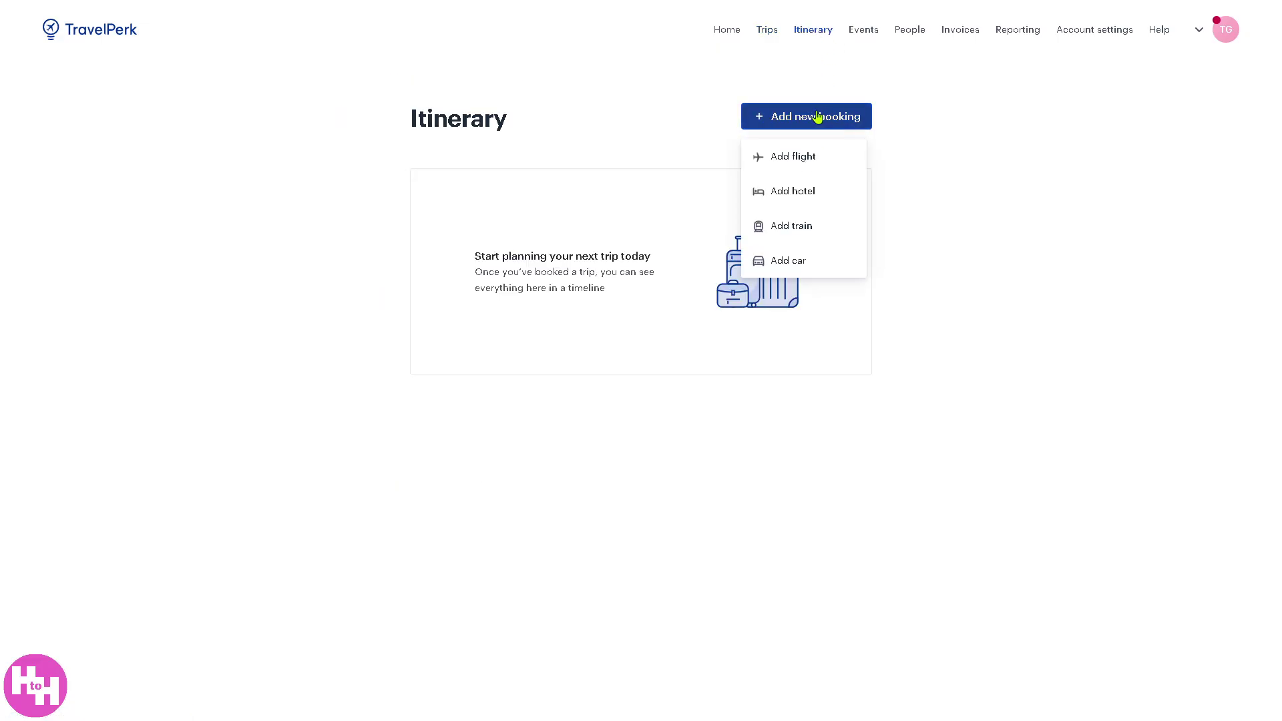
pyautogui.click(800, 265)
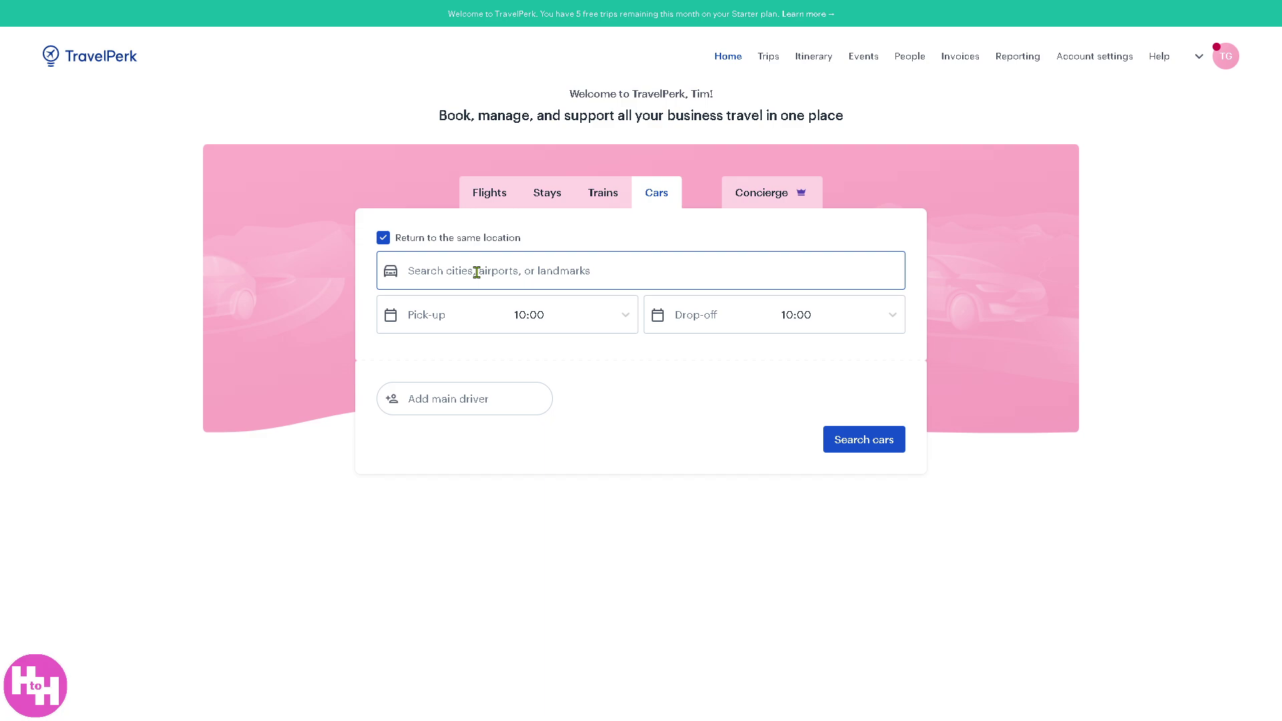
pyautogui.write('Cafiro')
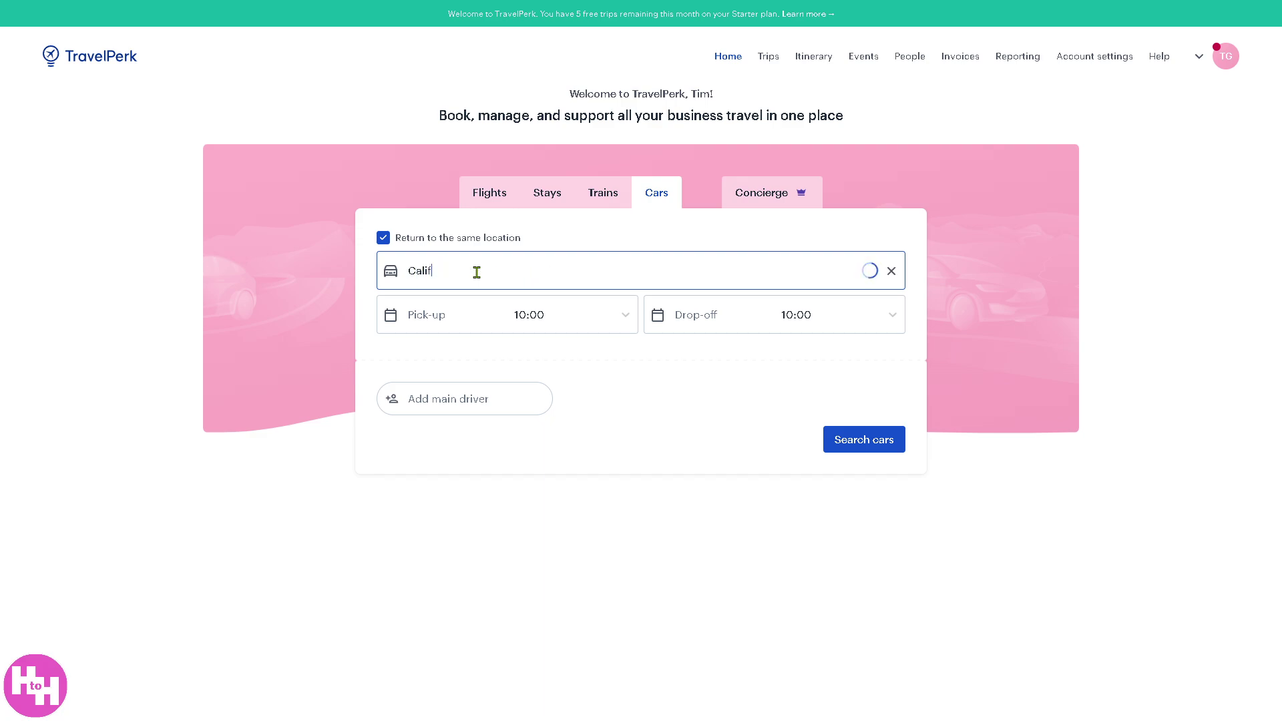
pyautogui.write('orn')
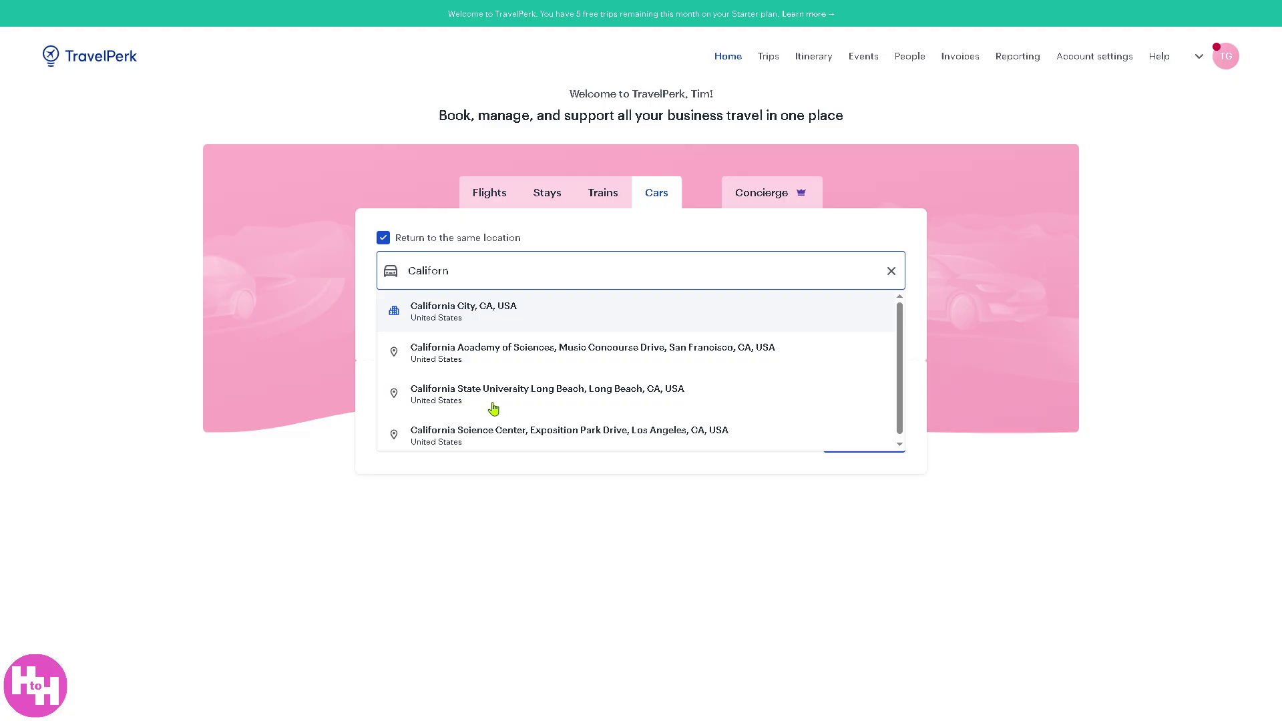
pyautogui.click(472, 439)
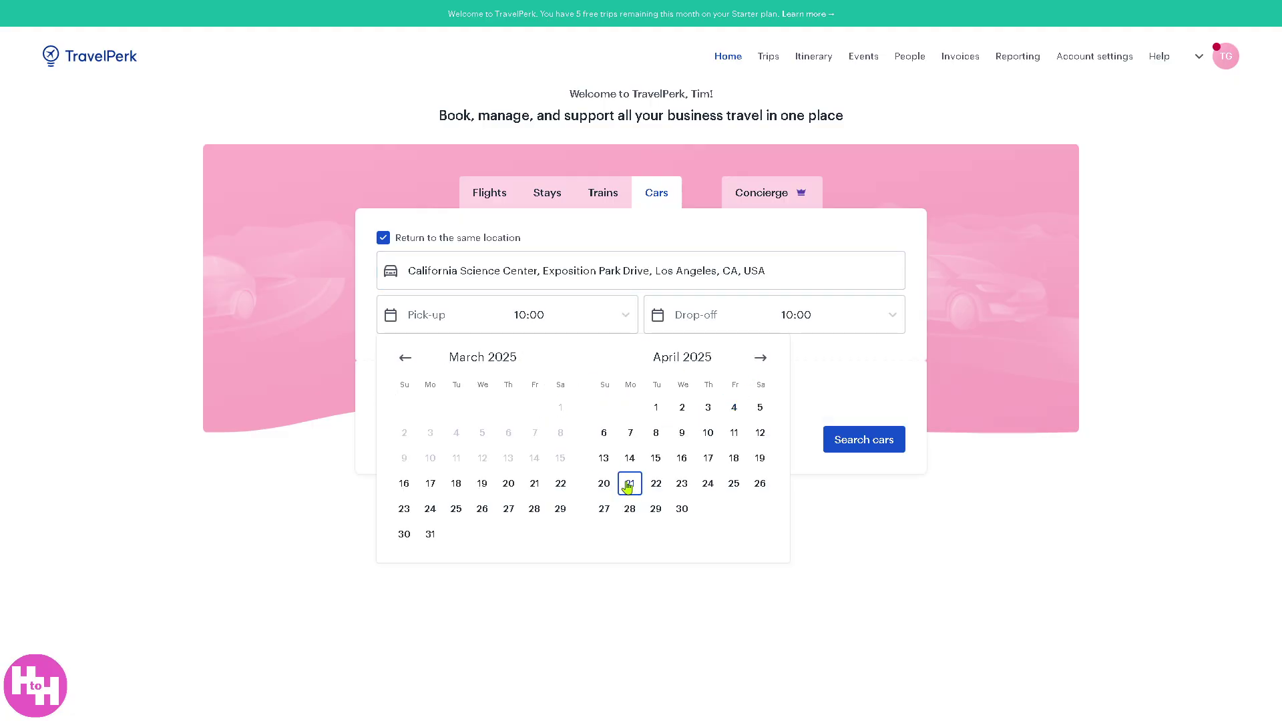
# - Set rental dates Apr 21–Apr 25, add yourself as main driver, and search
pyautogui.click(630, 484)
pyautogui.click(734, 483)
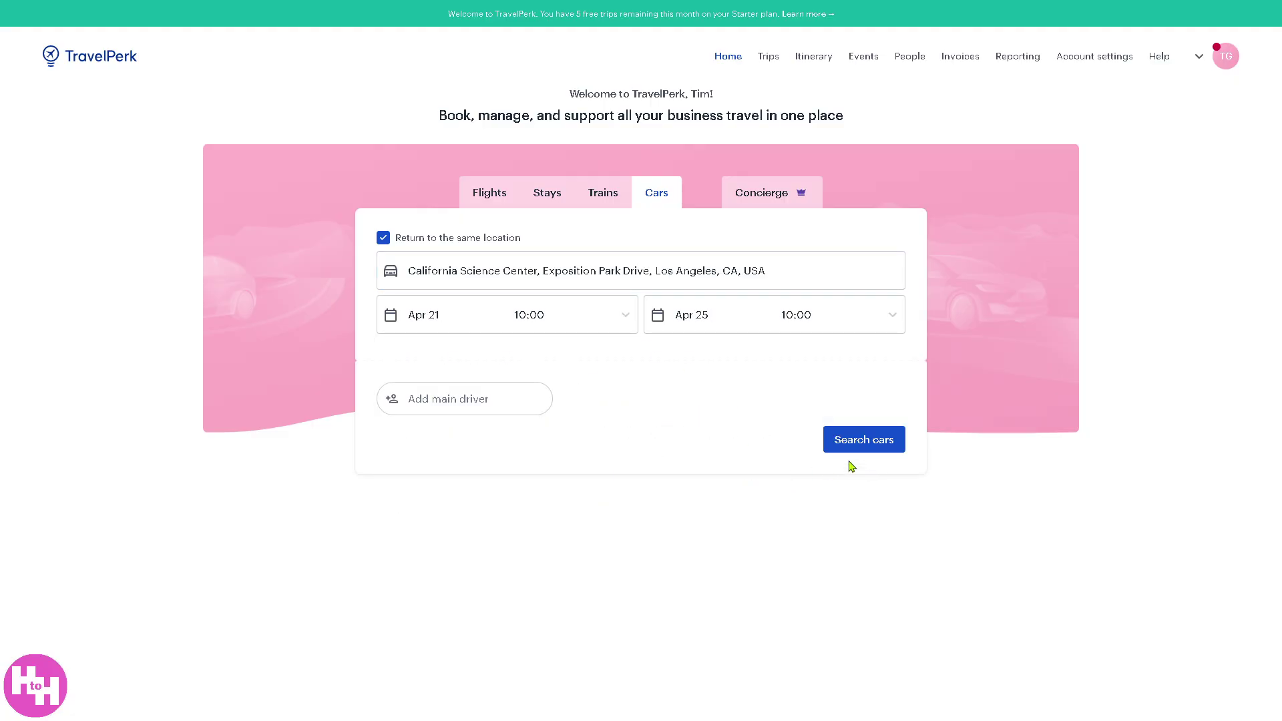
pyautogui.click(529, 404)
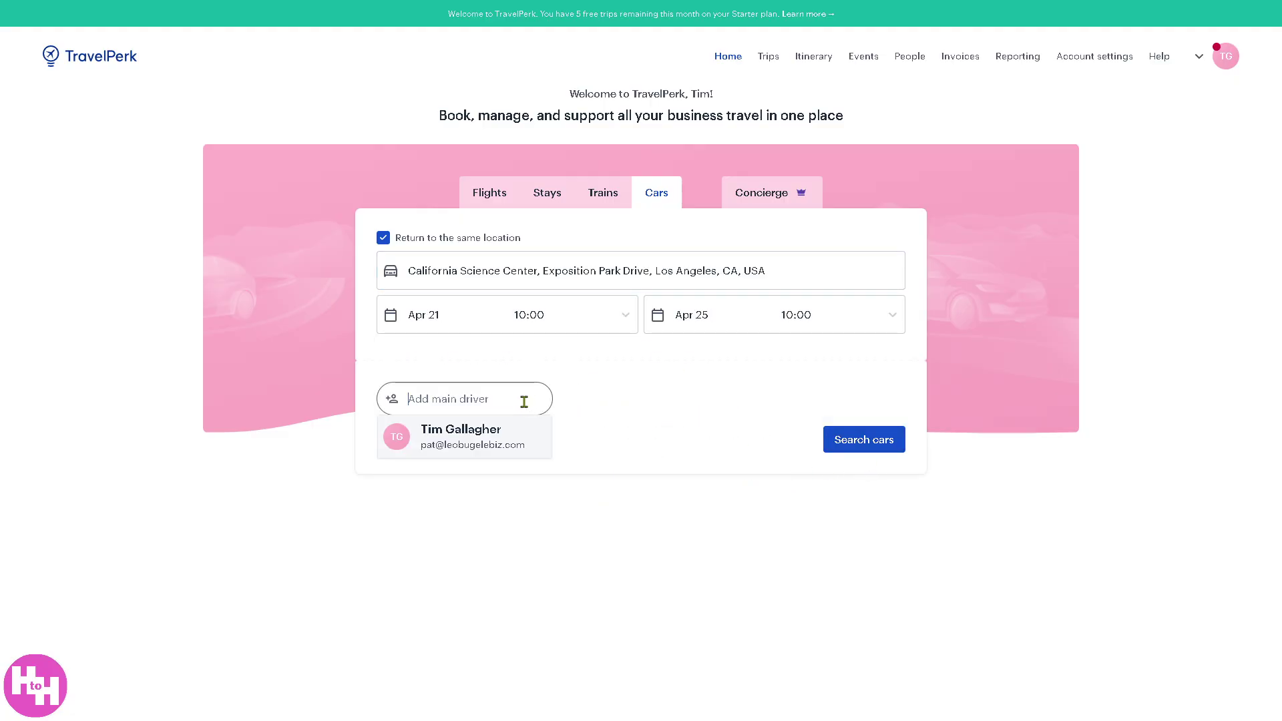
pyautogui.click(491, 437)
pyautogui.click(843, 441)
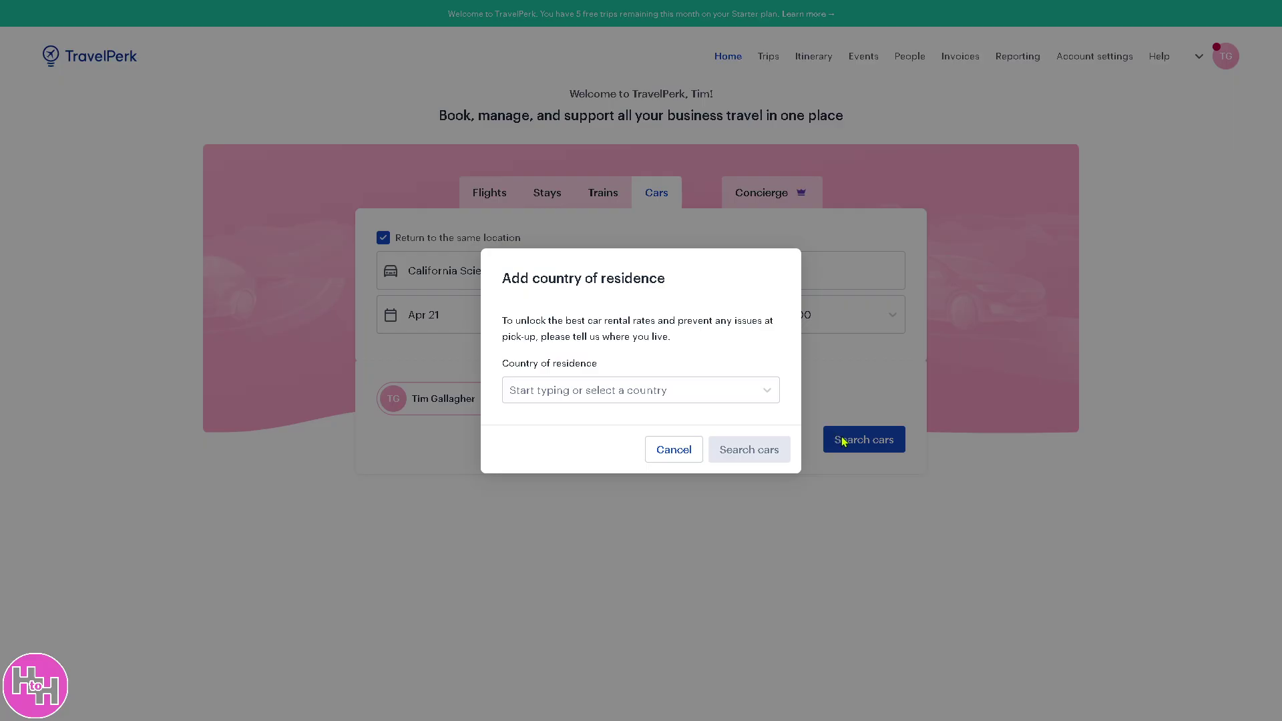
# - Choose United States of America as country of residence and search for cars
pyautogui.click(679, 395)
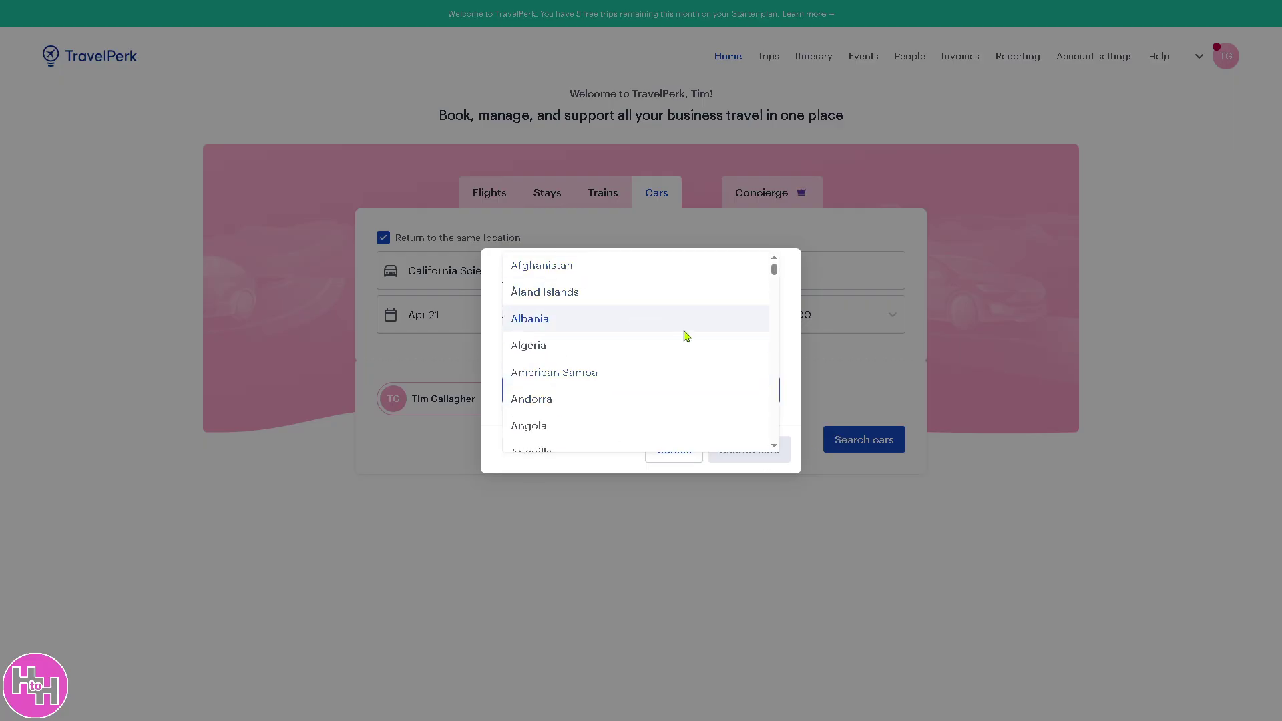
pyautogui.moveTo(775, 298); pyautogui.dragTo(778, 393)
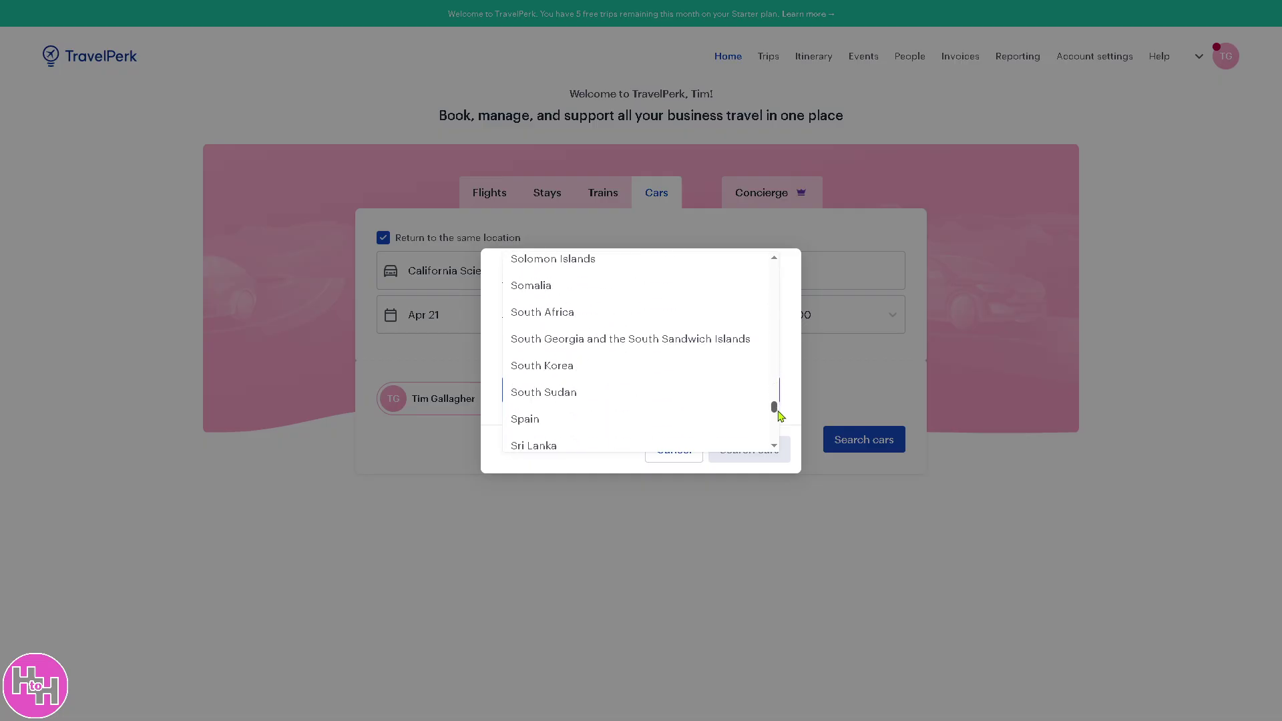
pyautogui.moveTo(778, 393); pyautogui.dragTo(776, 437)
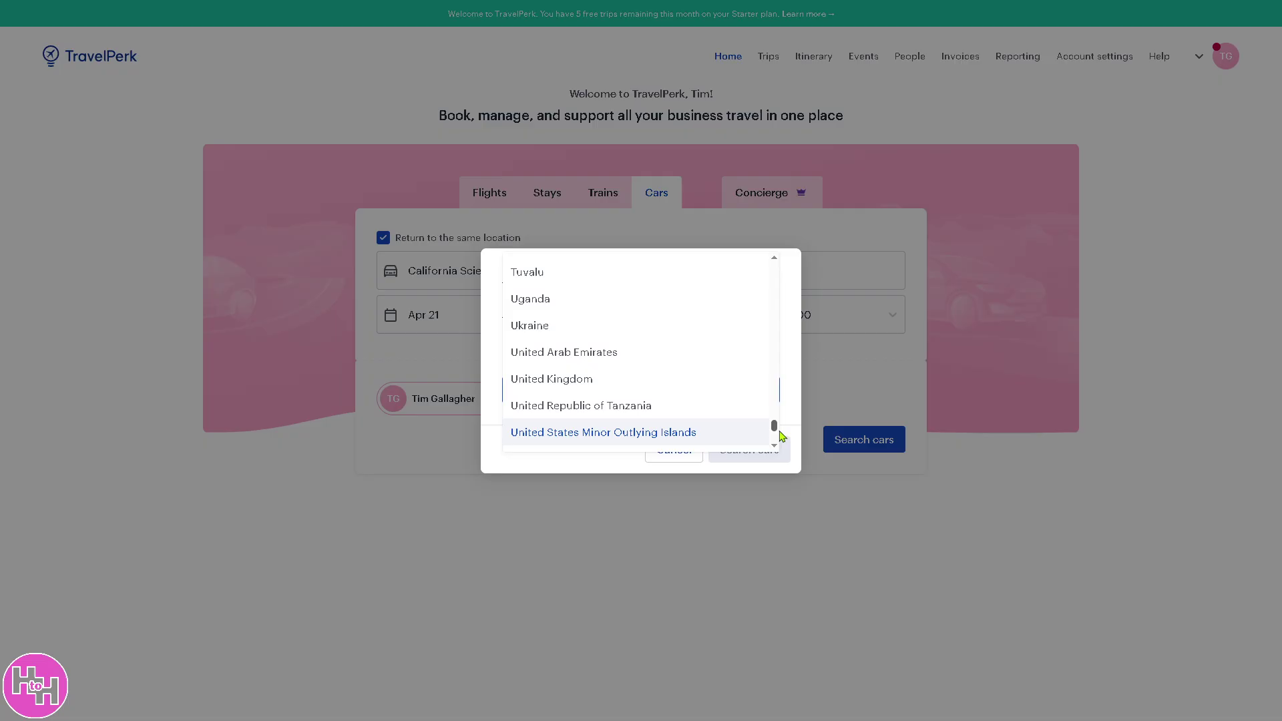
pyautogui.moveTo(778, 433)
pyautogui.mouseDown()
pyautogui.moveTo(779, 447)
pyautogui.moveTo(788, 277)
pyautogui.moveTo(787, 373)
pyautogui.mouseUp()
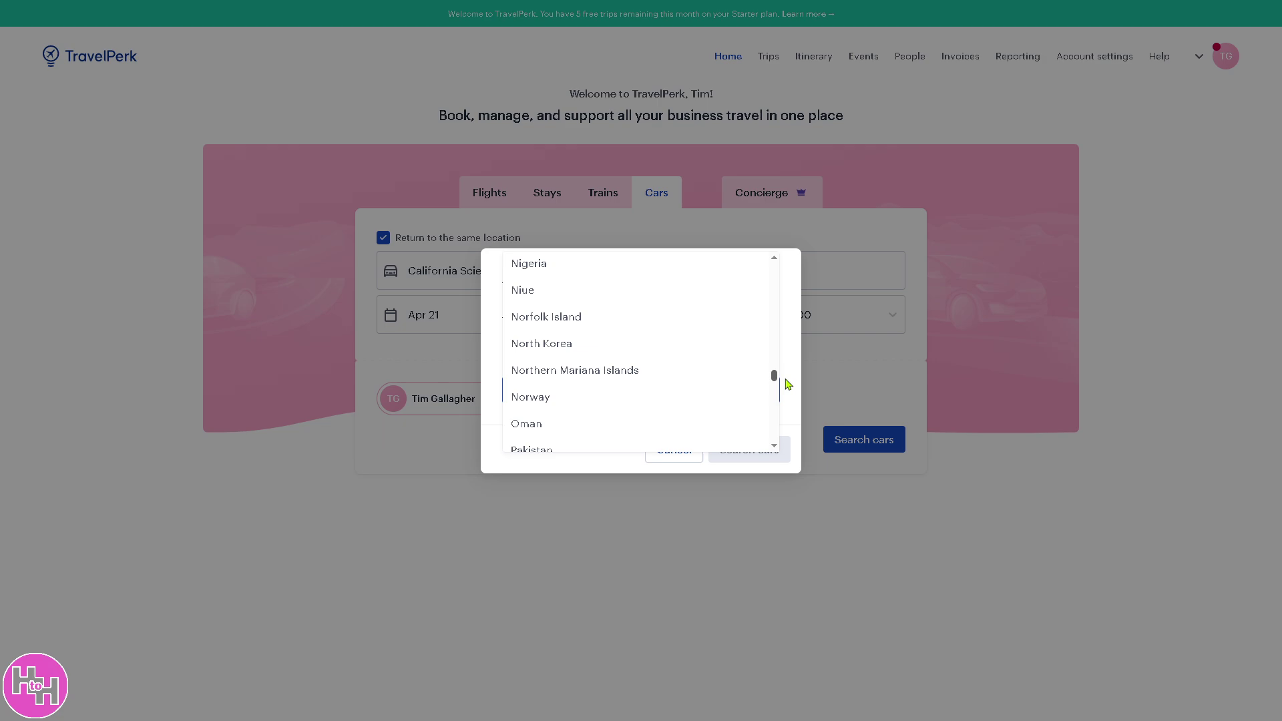
pyautogui.moveTo(787, 384); pyautogui.dragTo(788, 427)
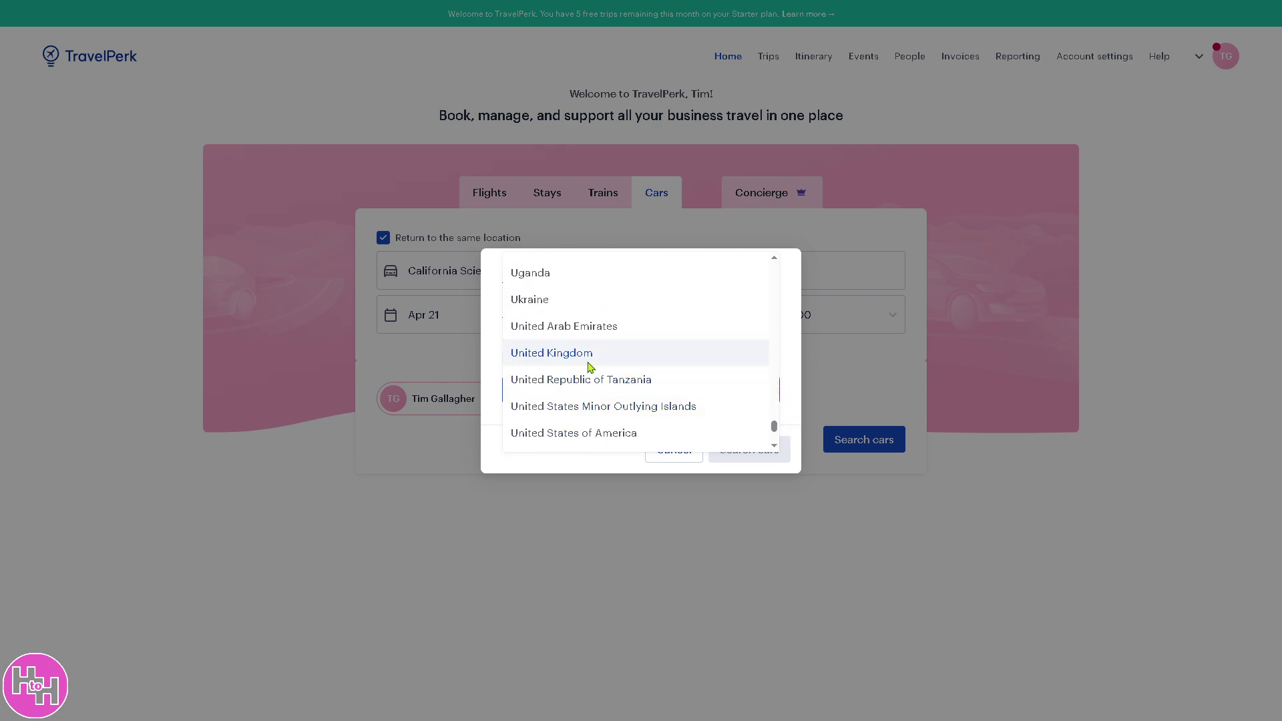
pyautogui.click(584, 433)
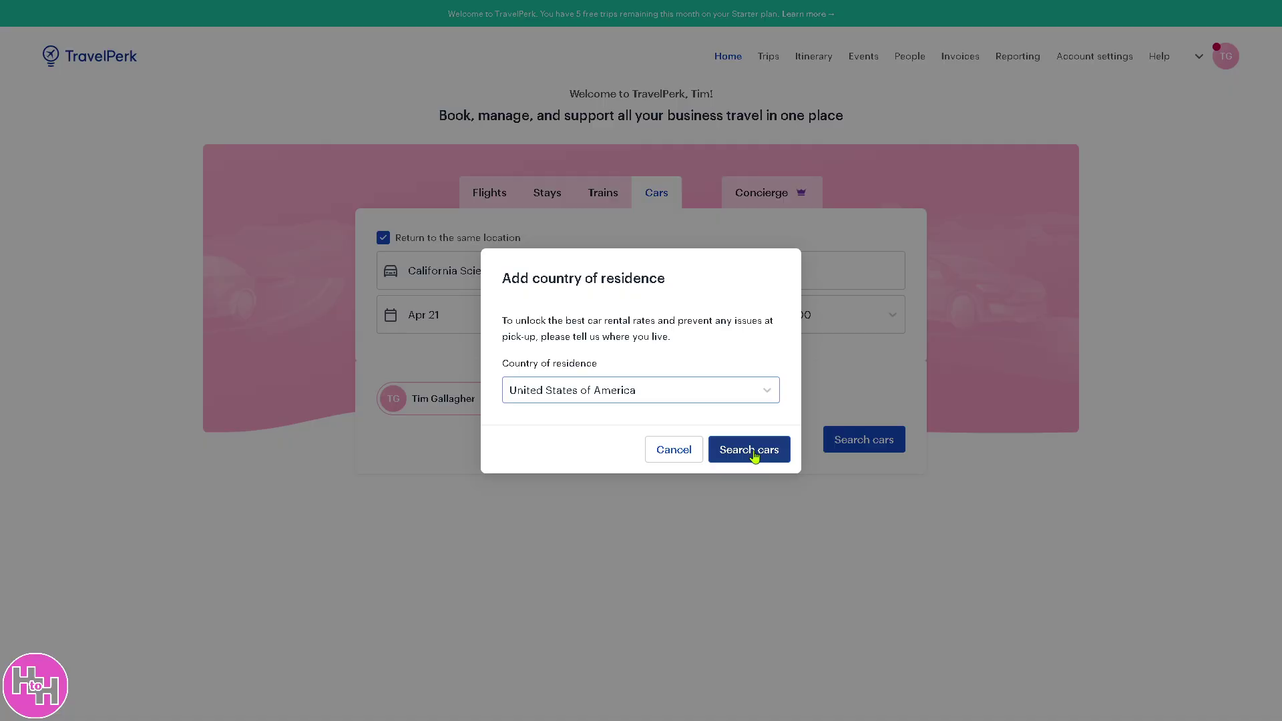
pyautogui.click(755, 457)
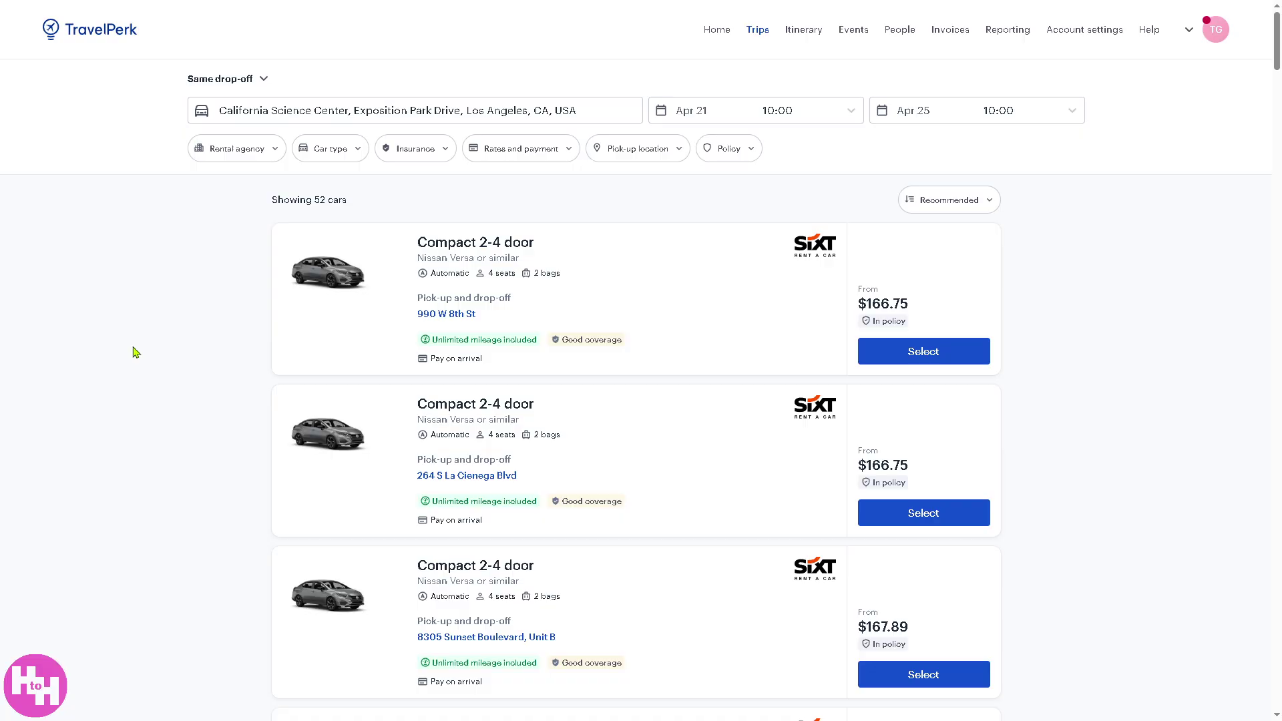
pyautogui.scroll(-2, 545, 376)
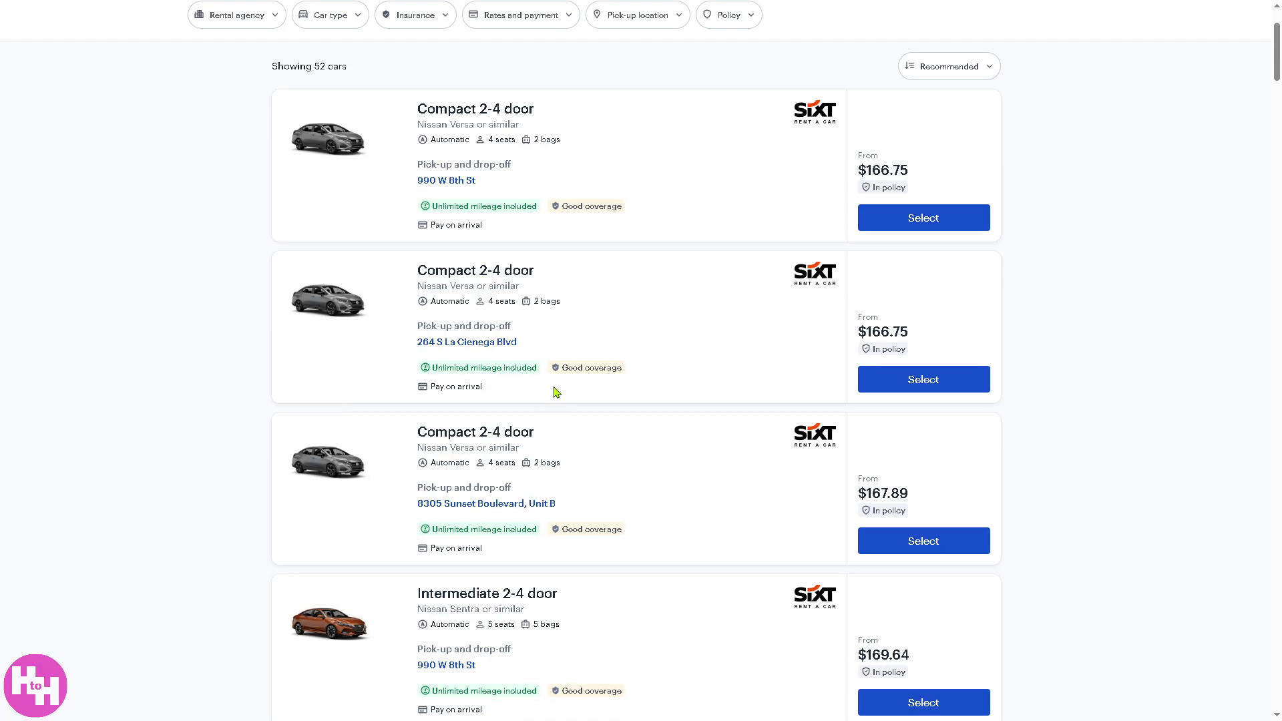
pyautogui.scroll(1, 585, 399)
pyautogui.scroll(-1, 587, 399)
pyautogui.scroll(2, 587, 397)
pyautogui.scroll(-1, 304, 178)
pyautogui.scroll(1, 135, 55)
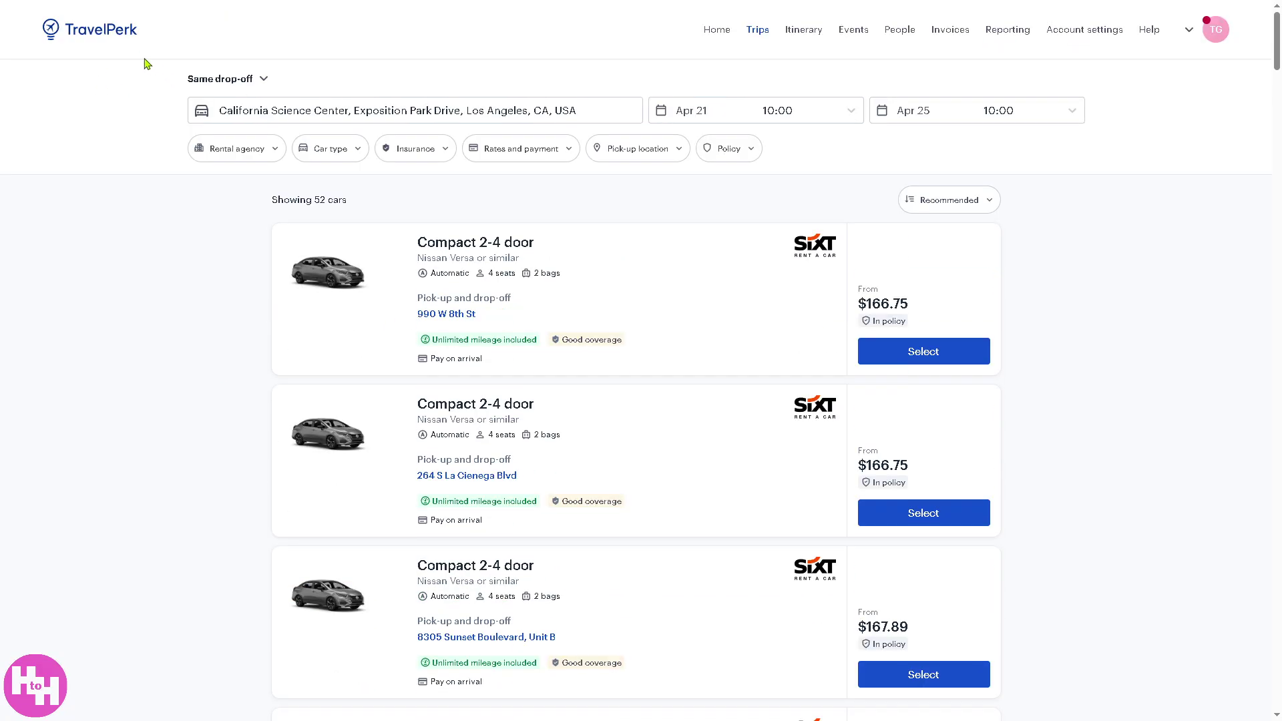
# - Return to the TravelPerk home page via the logo
pyautogui.click(111, 35)
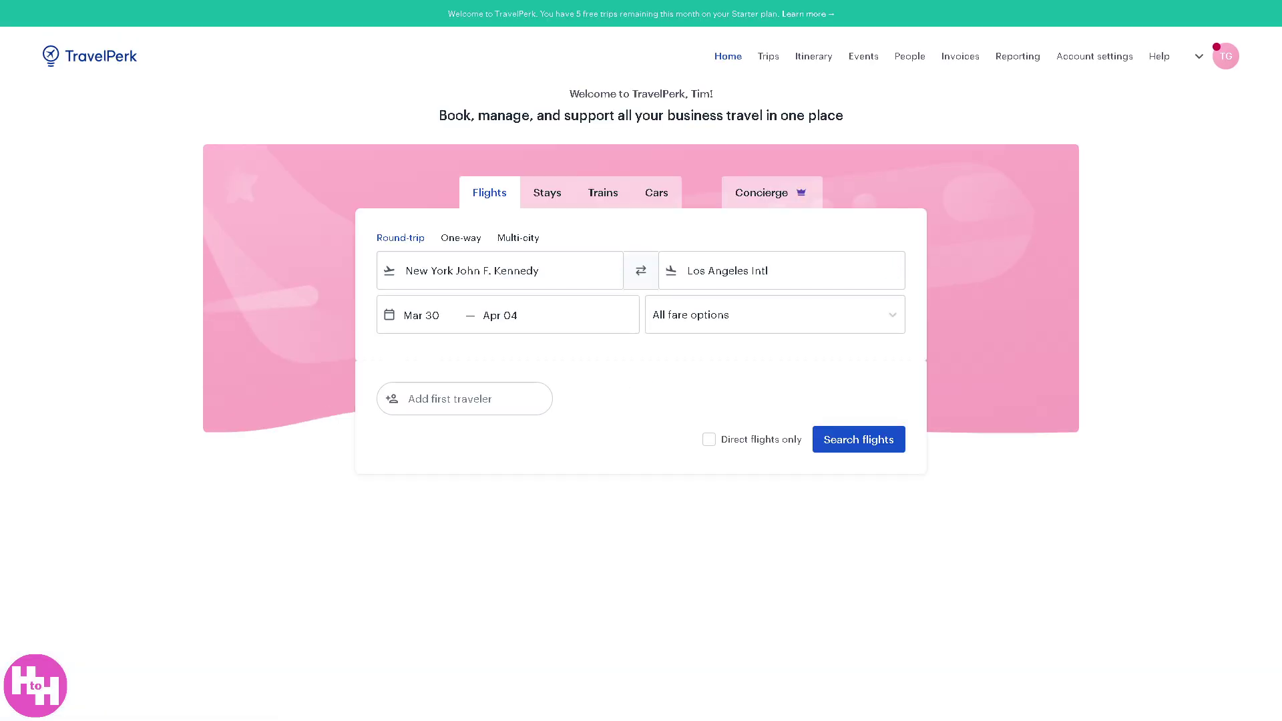